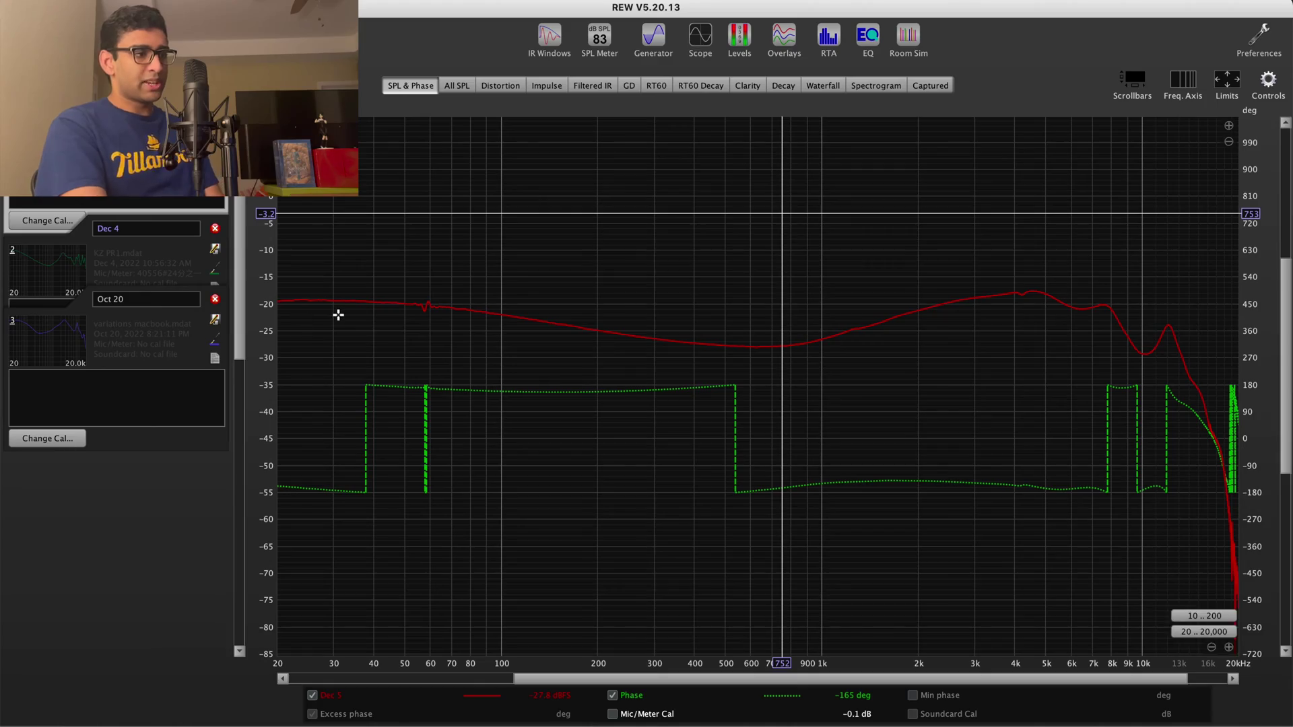
Invert Dec 5's polarity, generate its minimum phase to show excess phase, and toggle polarity to compare.
left_click(1268, 81)
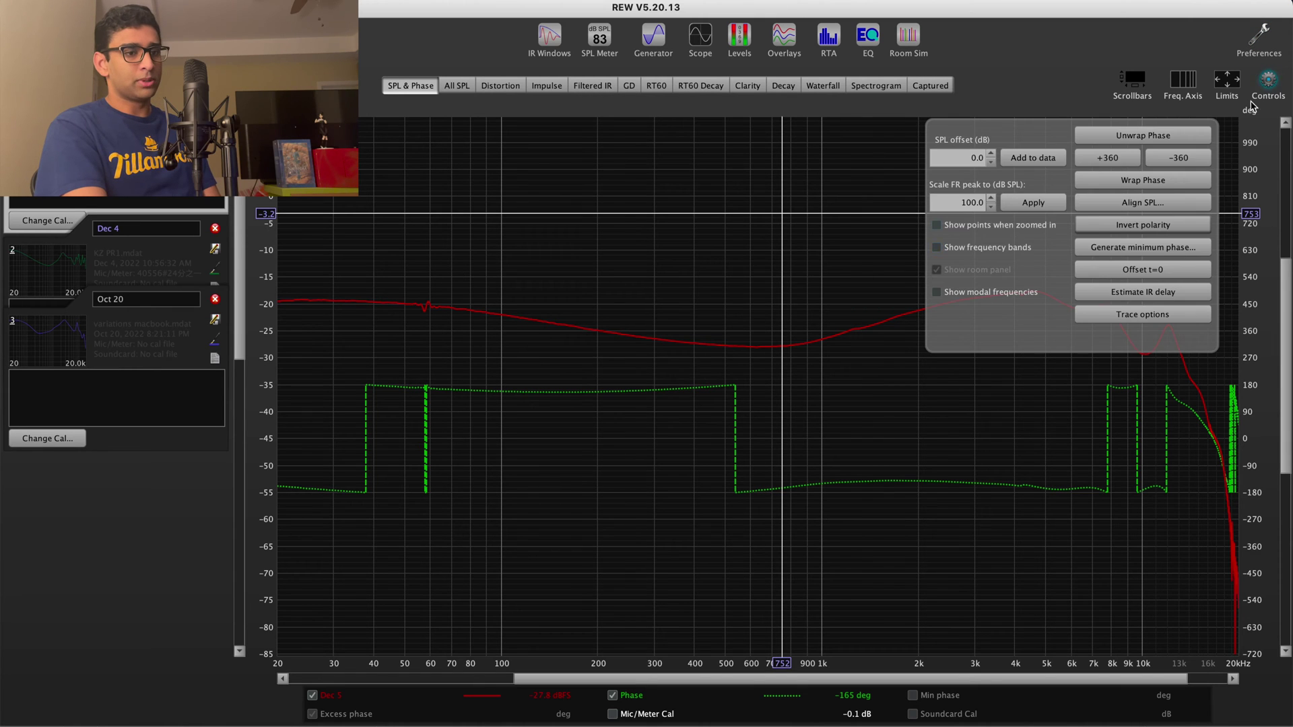
left_click(1123, 226)
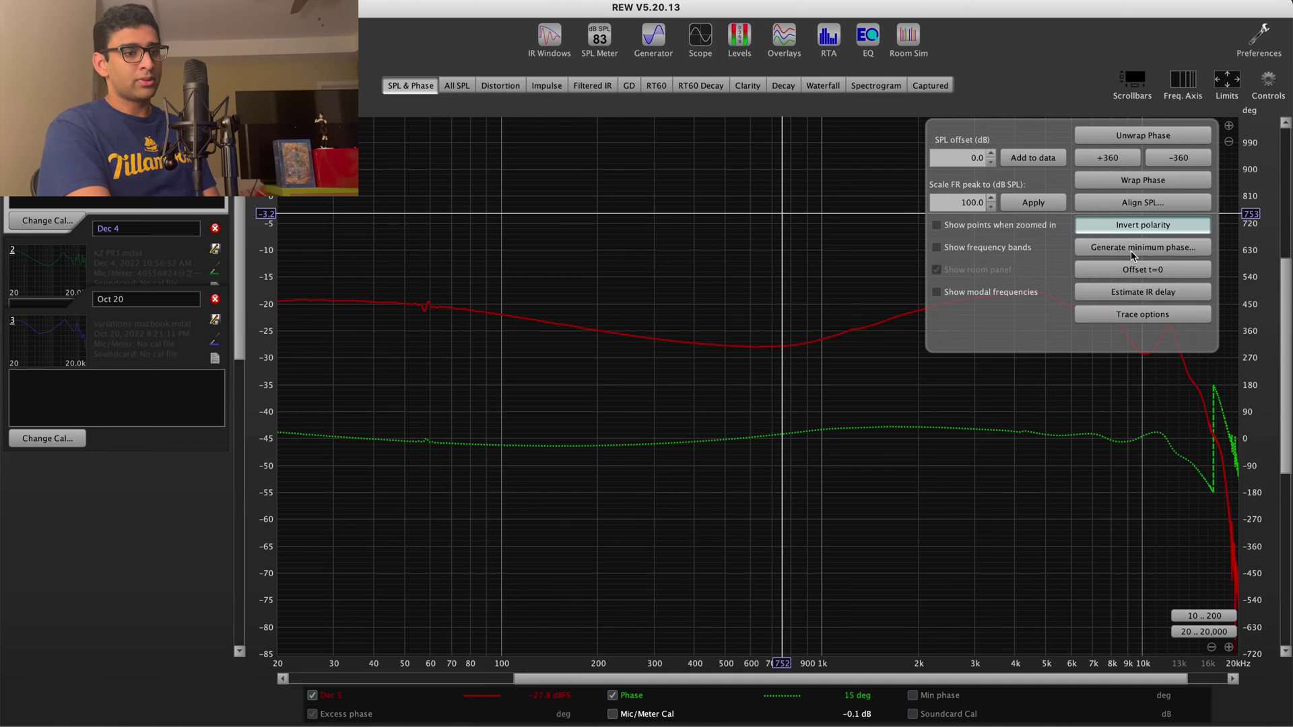
left_click(1131, 249)
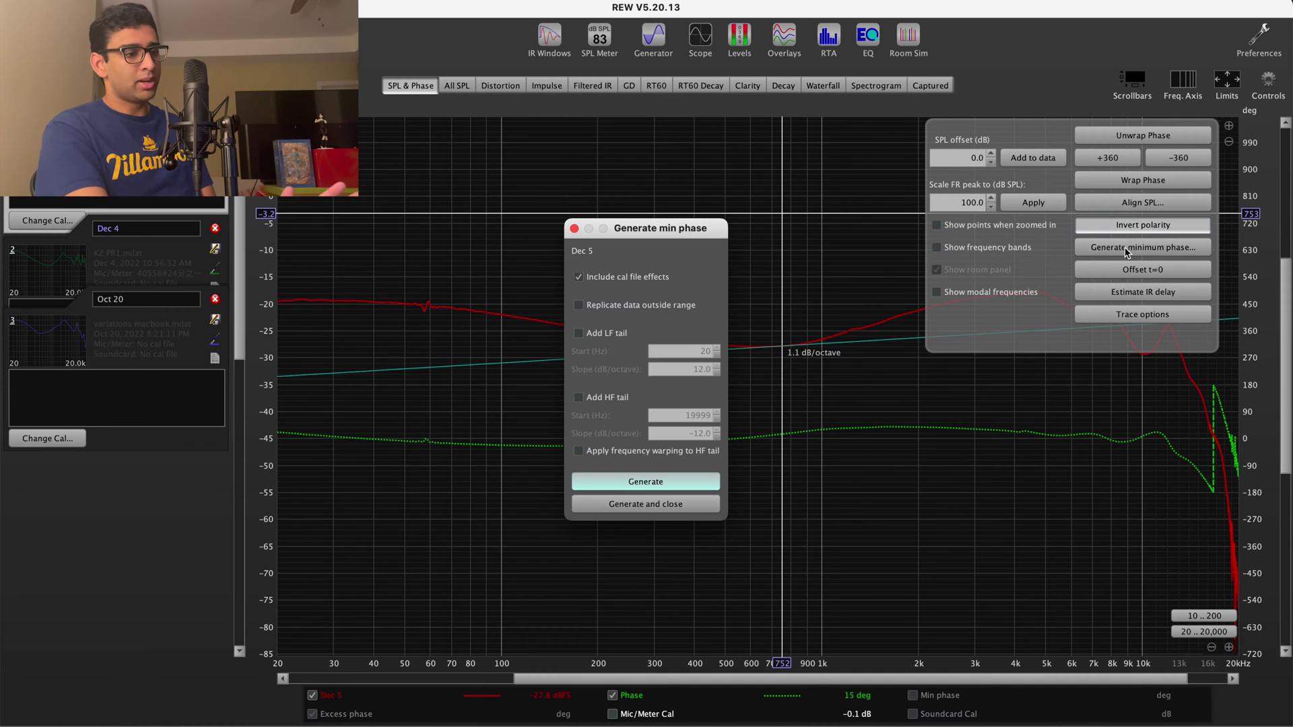
left_click(682, 505)
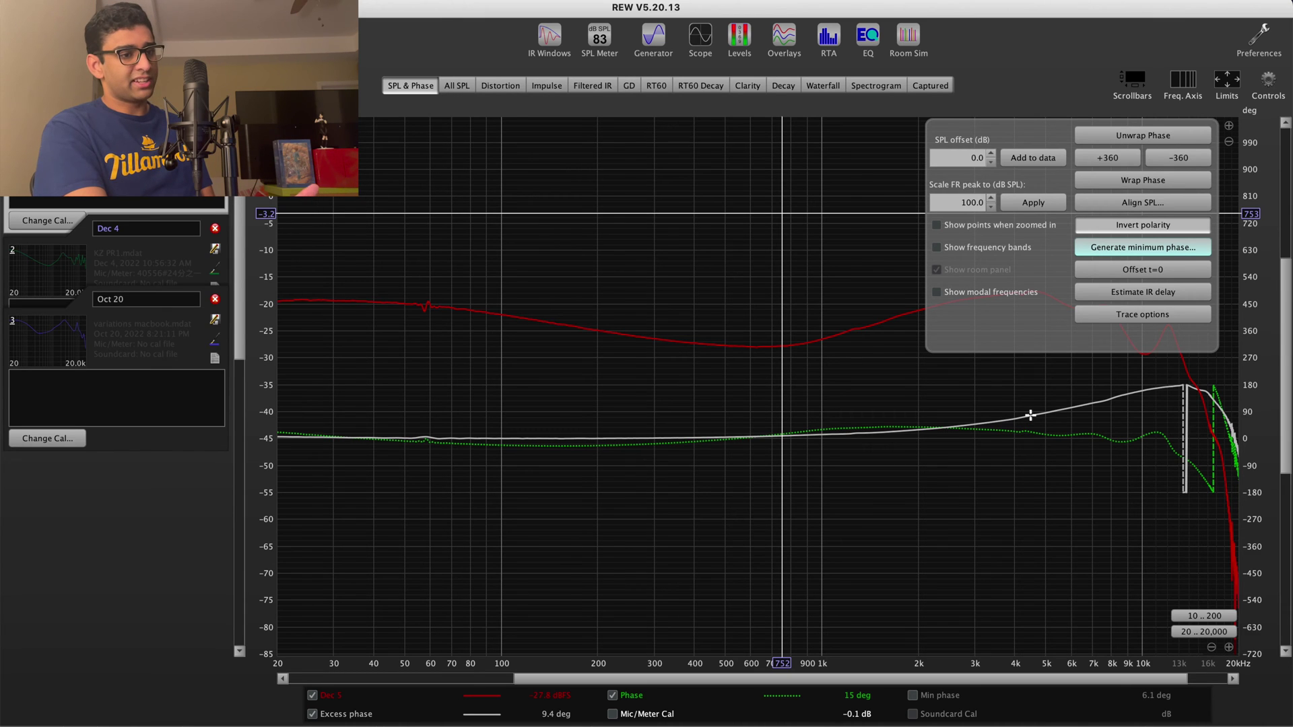
left_click(1133, 229)
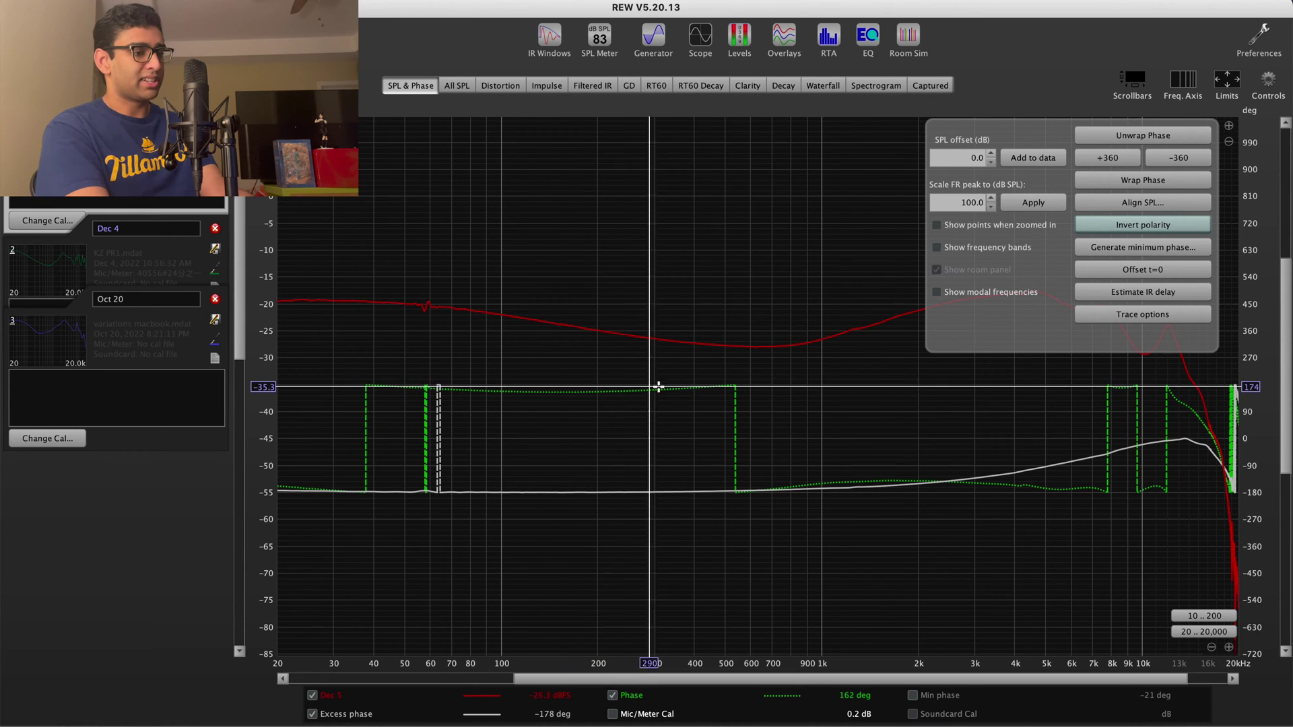
left_click(1152, 225)
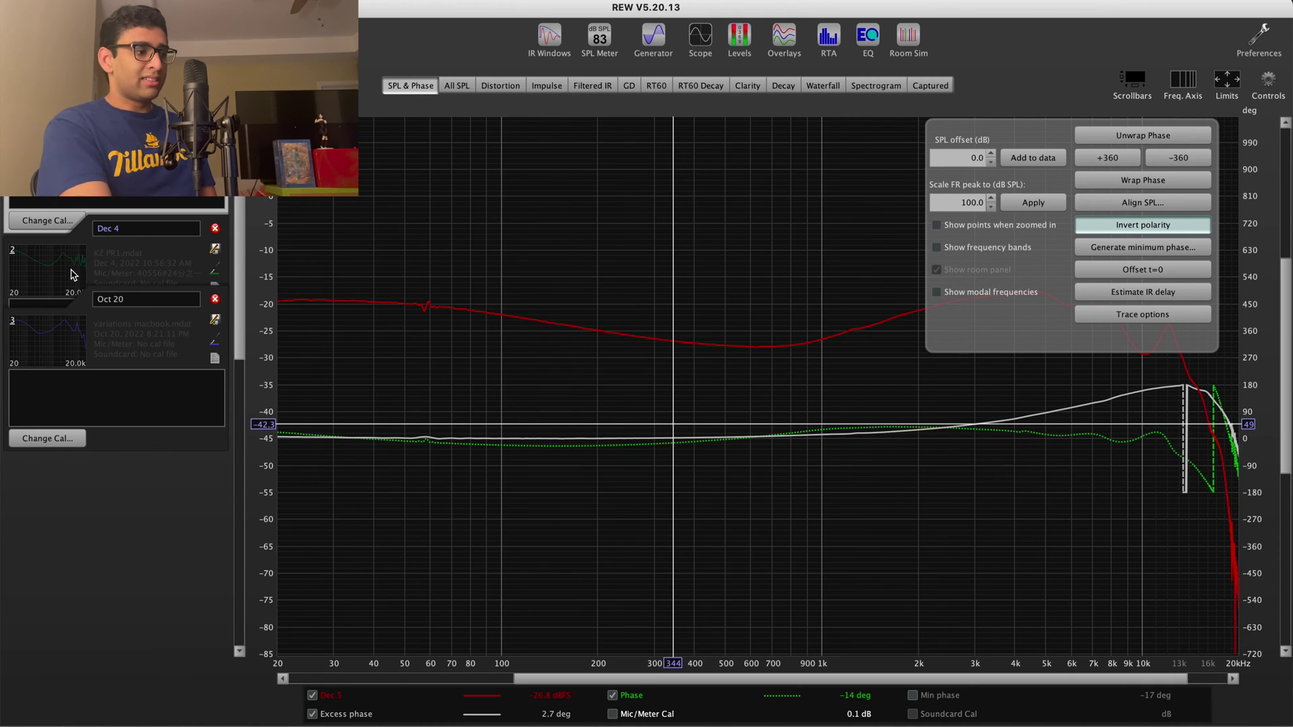
Select the Dec 4 measurement and toggle its polarity on and off.
left_click(70, 274)
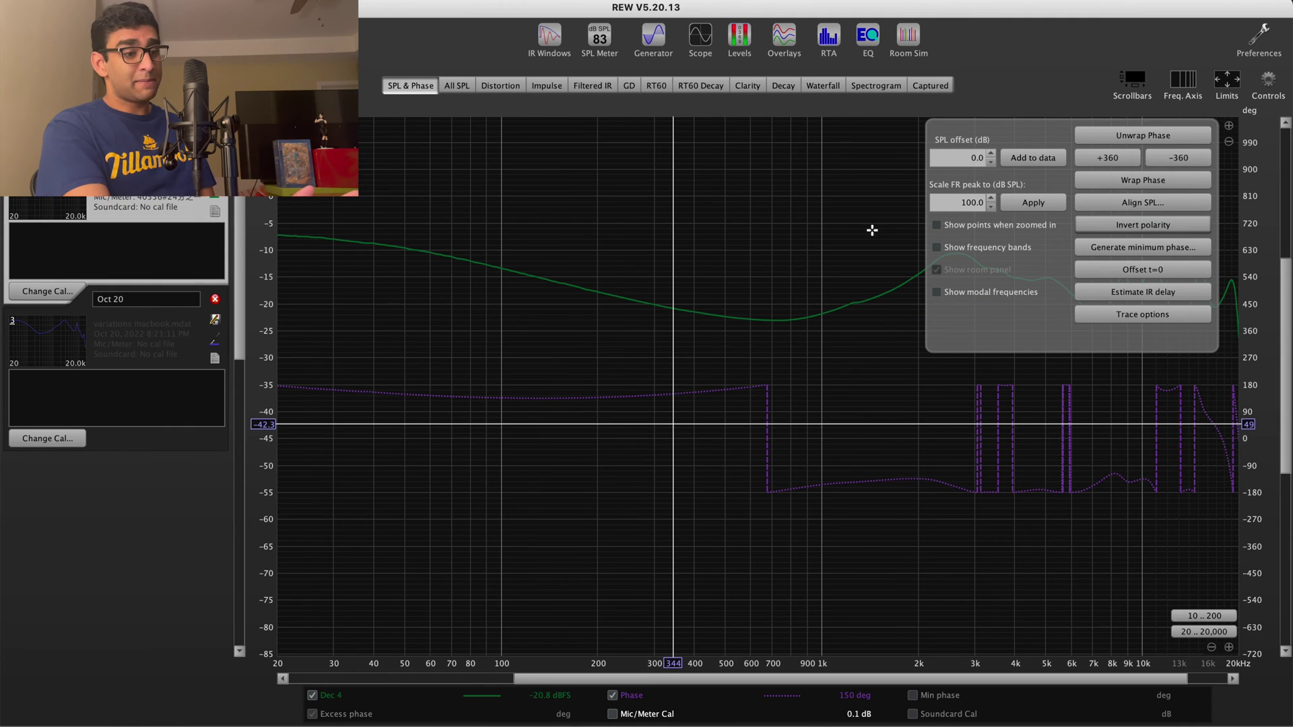
left_click(1129, 225)
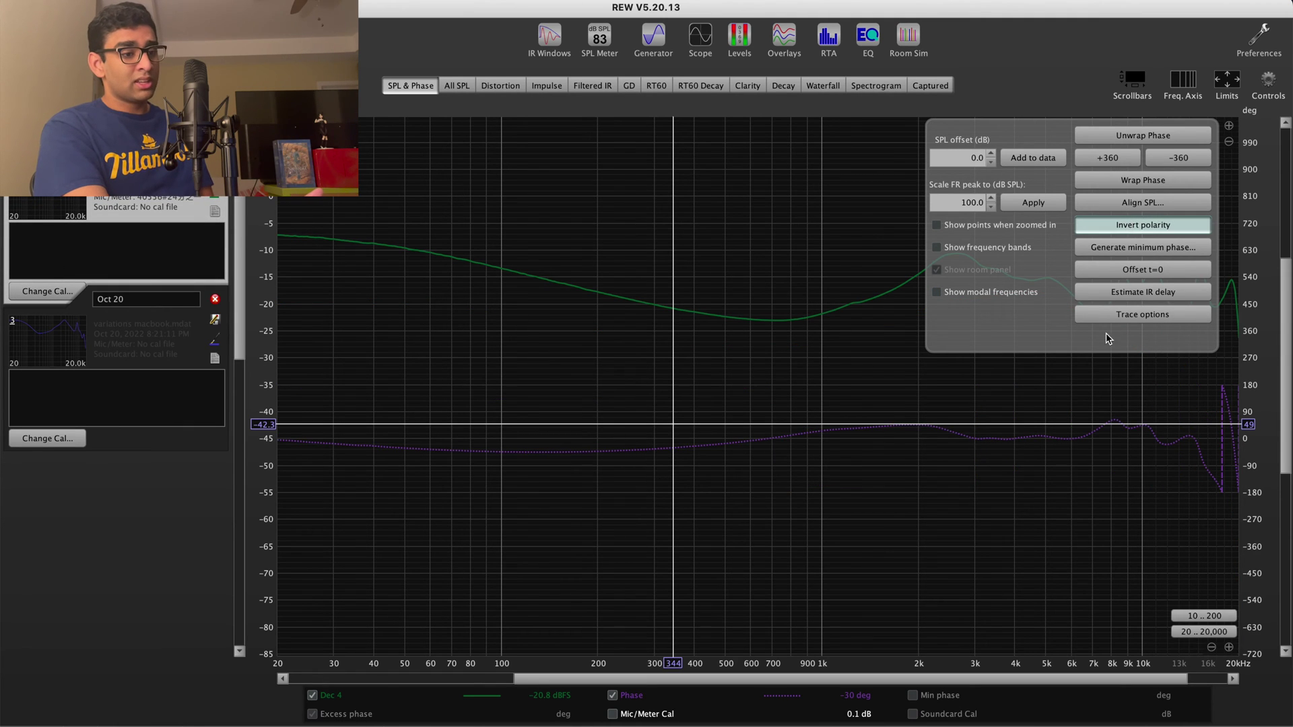
left_click(1106, 228)
Generate Dec 4's minimum phase for the excess-phase curve, re-invert its polarity, then select Oct 20.
left_click(1111, 247)
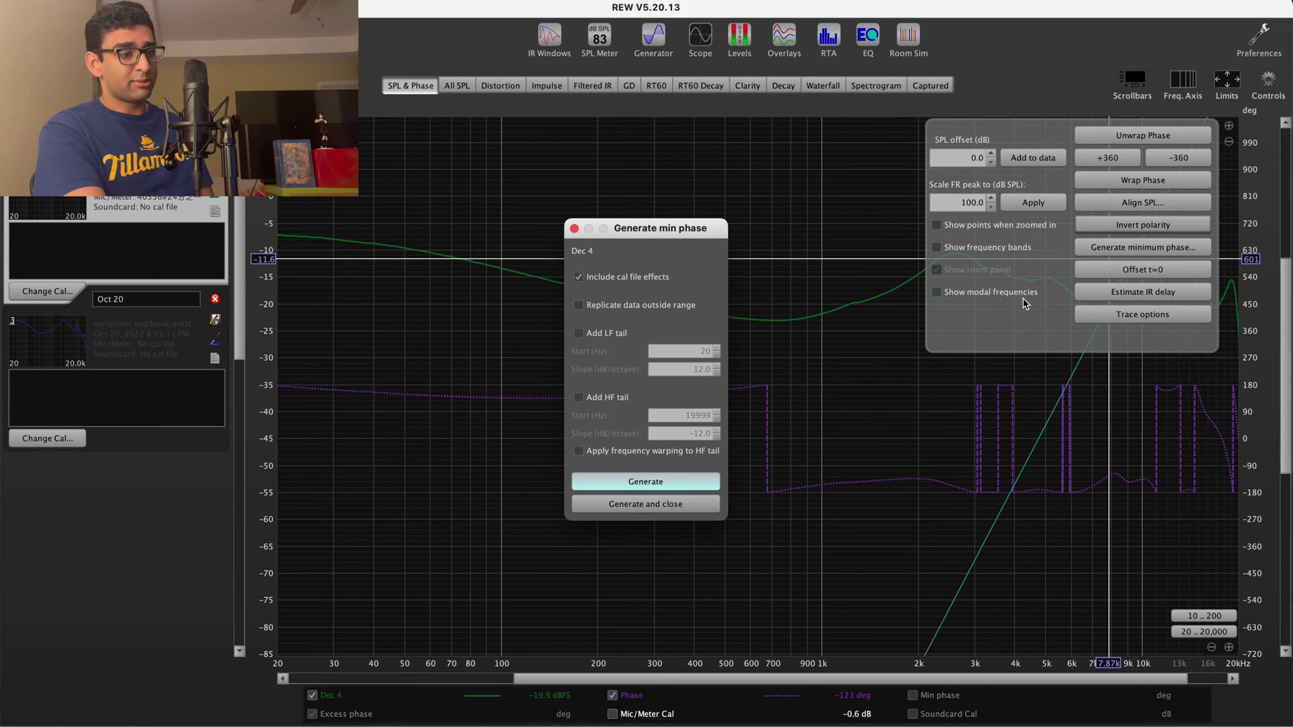
left_click(637, 508)
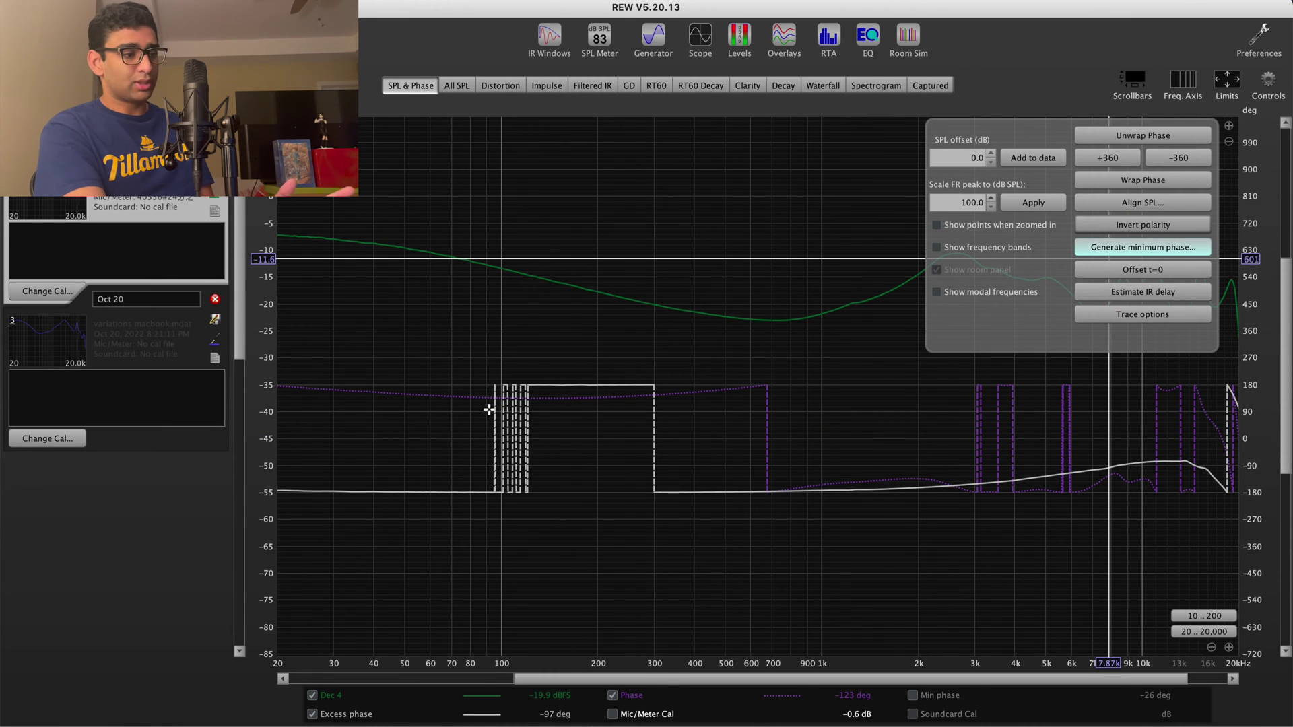
left_click(1120, 228)
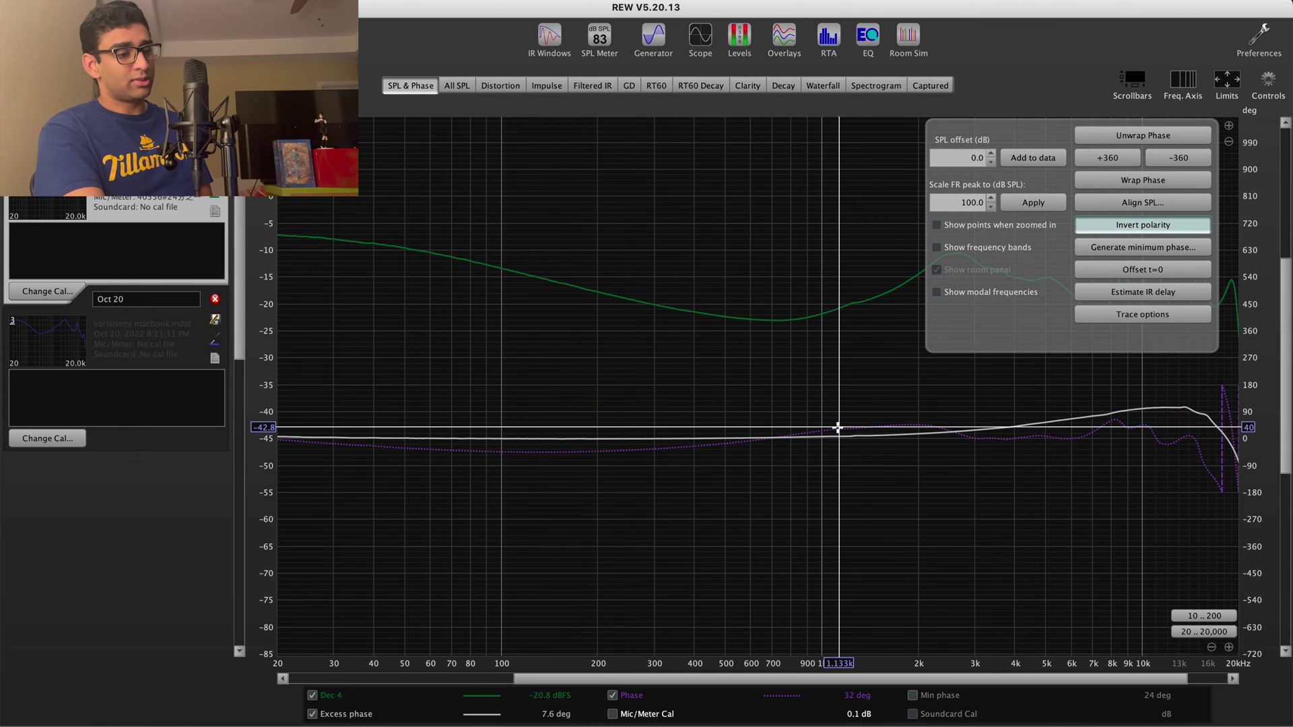
left_click(68, 343)
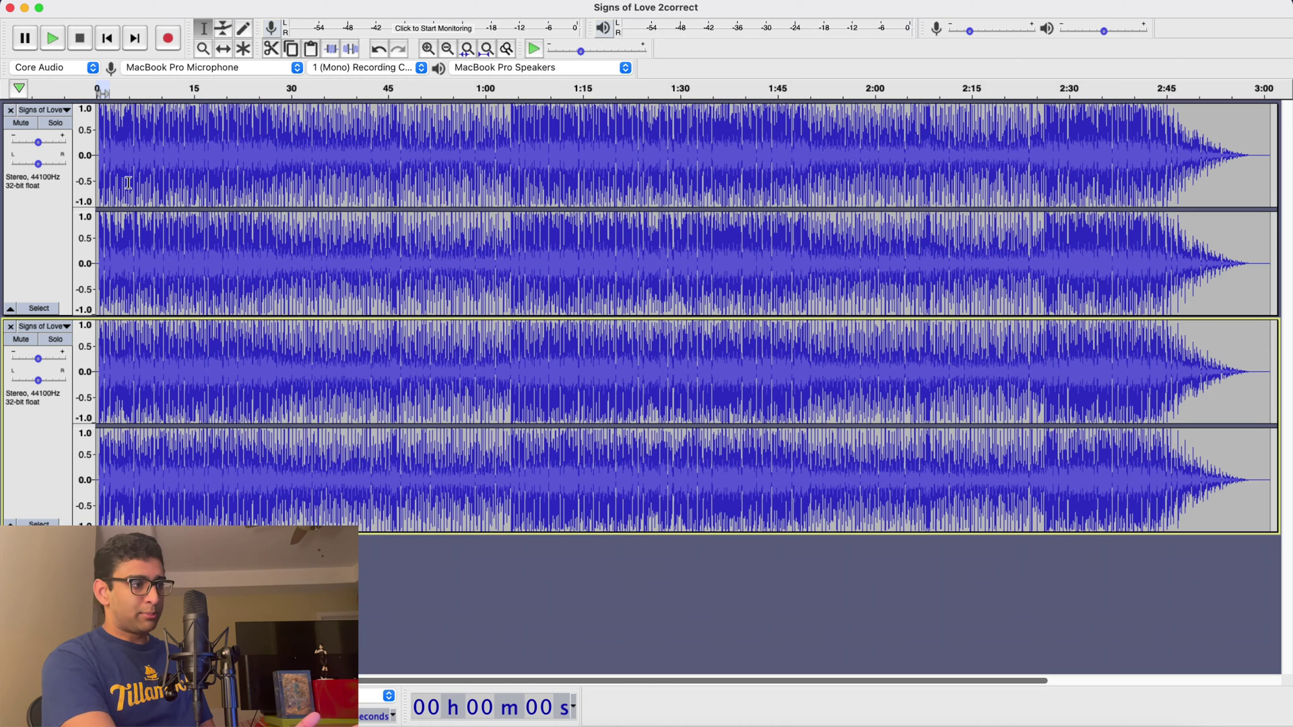
Play both Signs of Love tracks, mute the second one, and replay with only the first audible.
key("space")
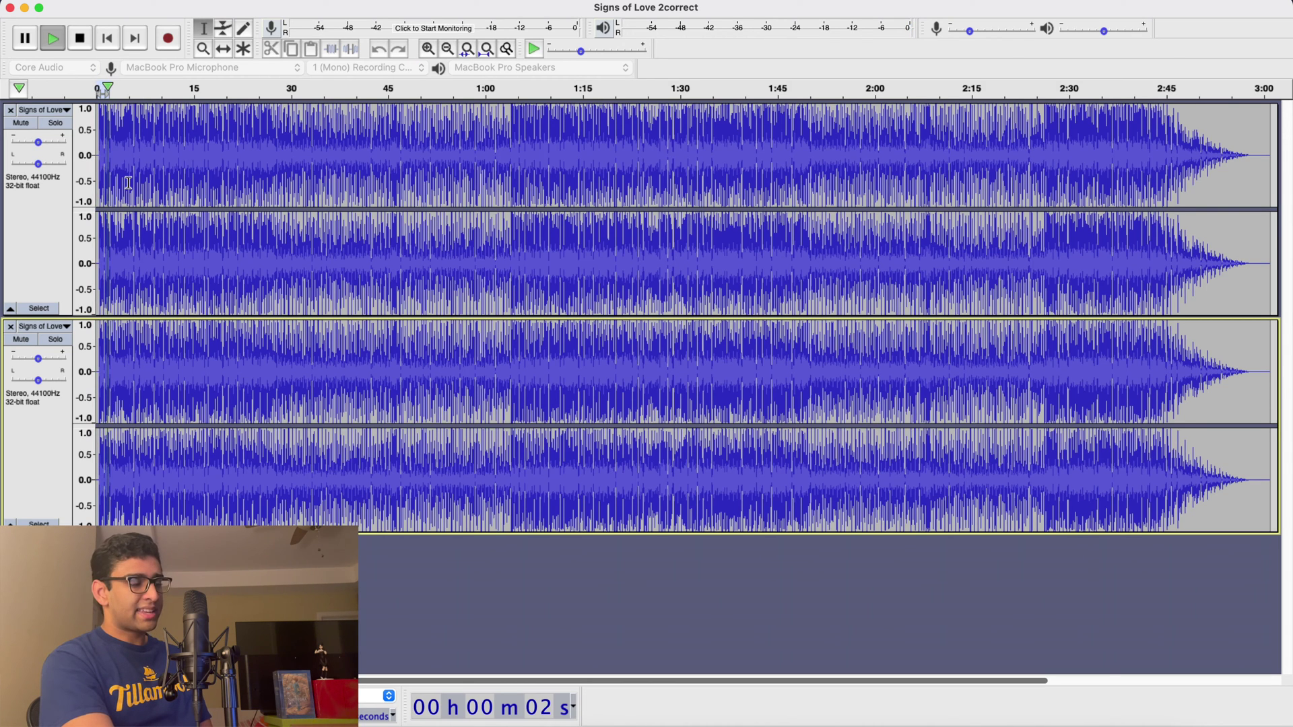
key("space")
key("space")
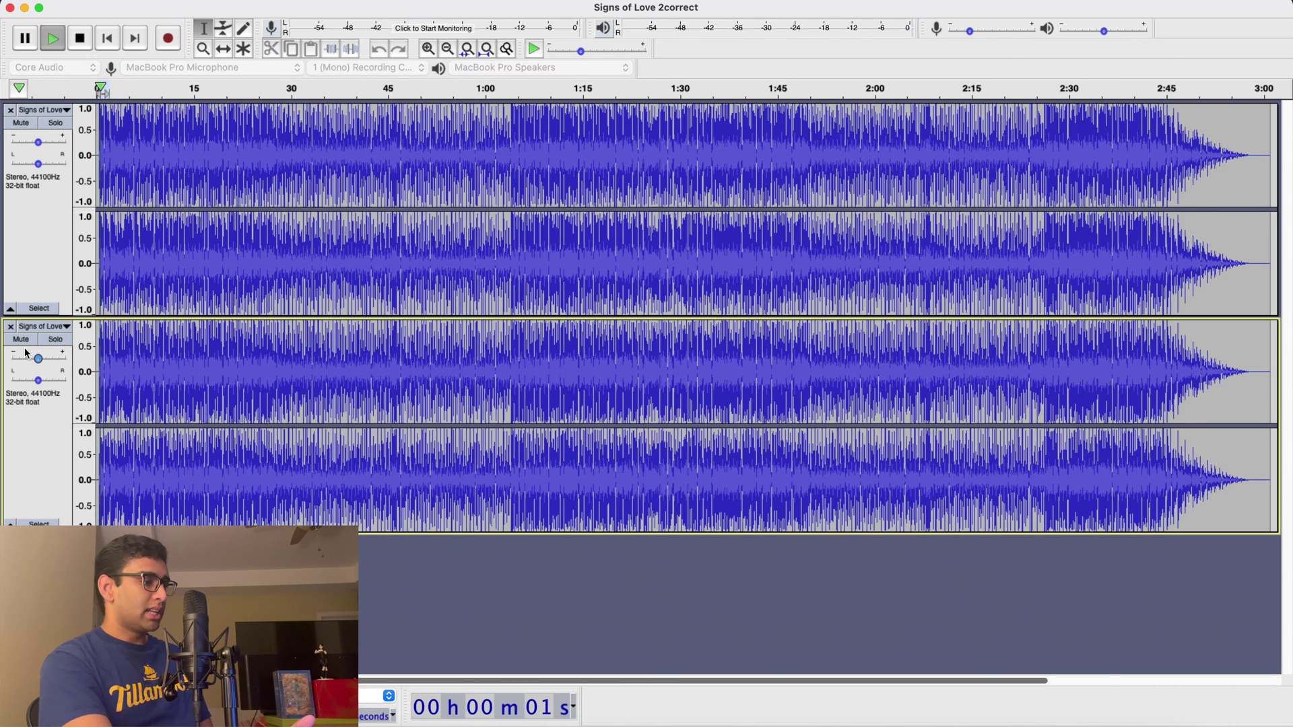
left_click(21, 339)
key("space")
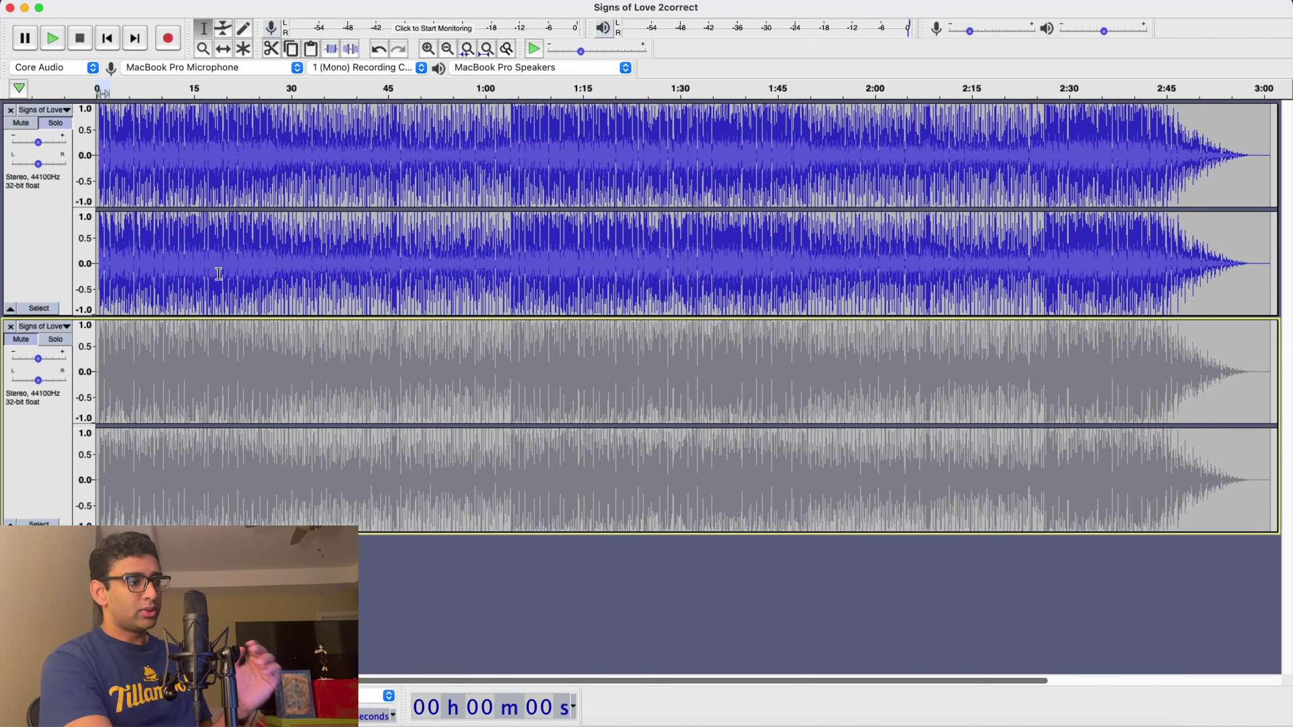
key("space")
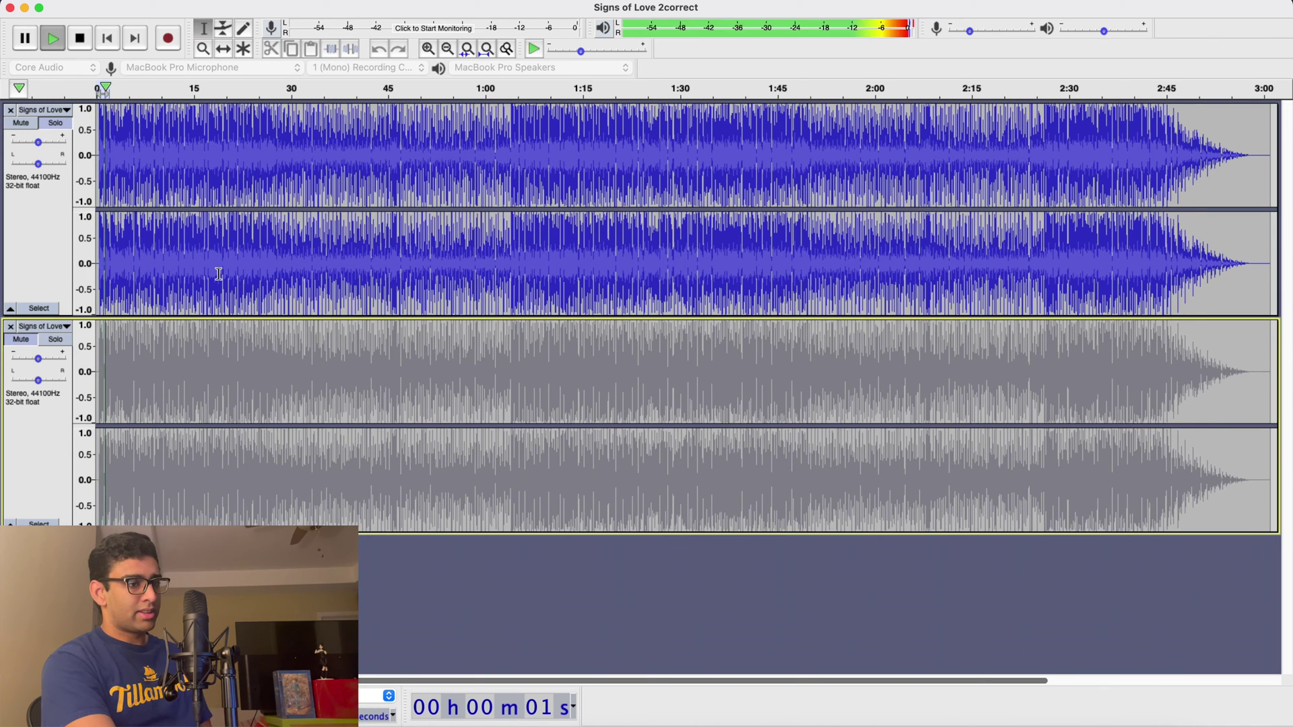
key("space")
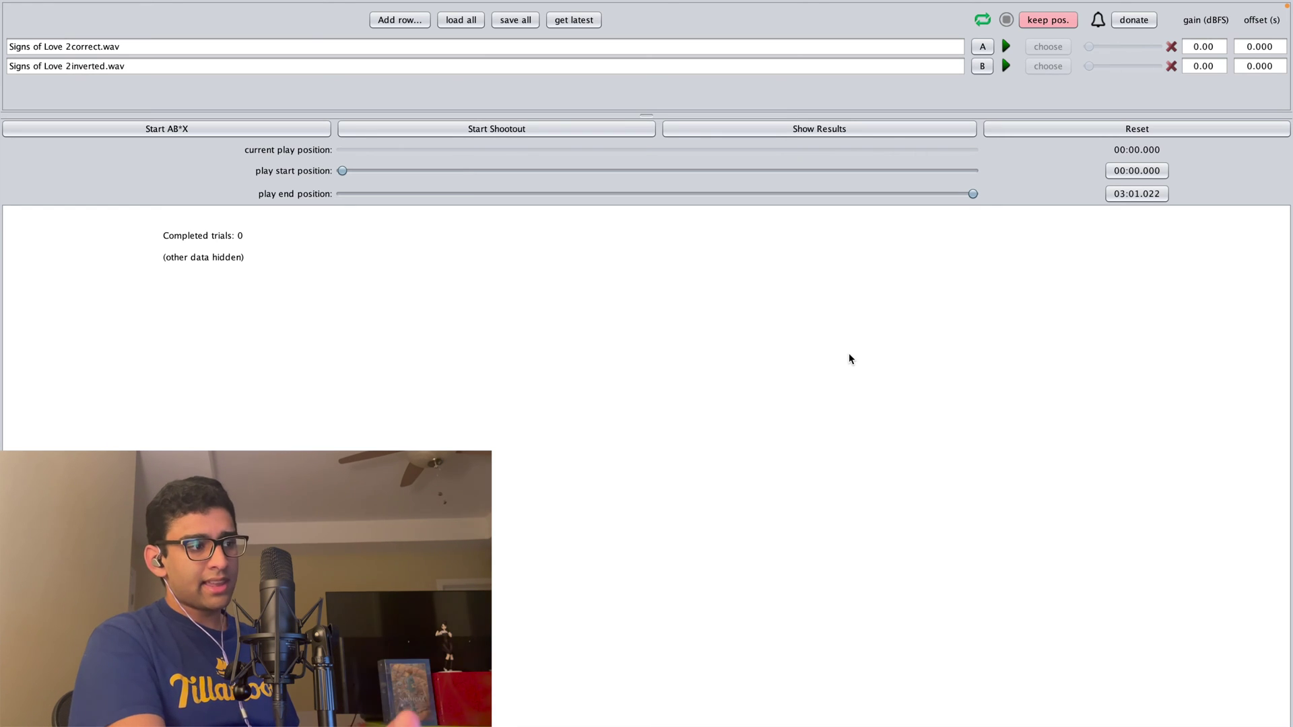
Start the ABX test with playback position keeping off, and compare samples A, B and X.
left_click(193, 128)
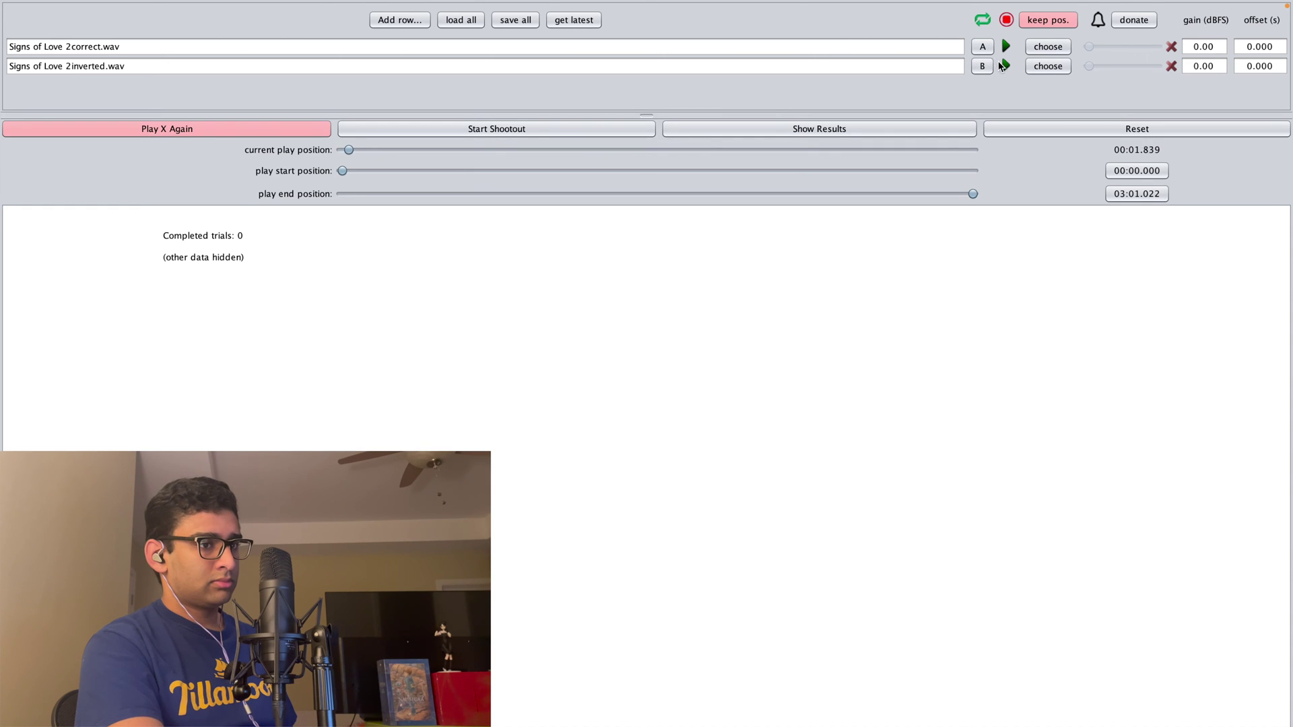
left_click(1033, 21)
left_click(1006, 66)
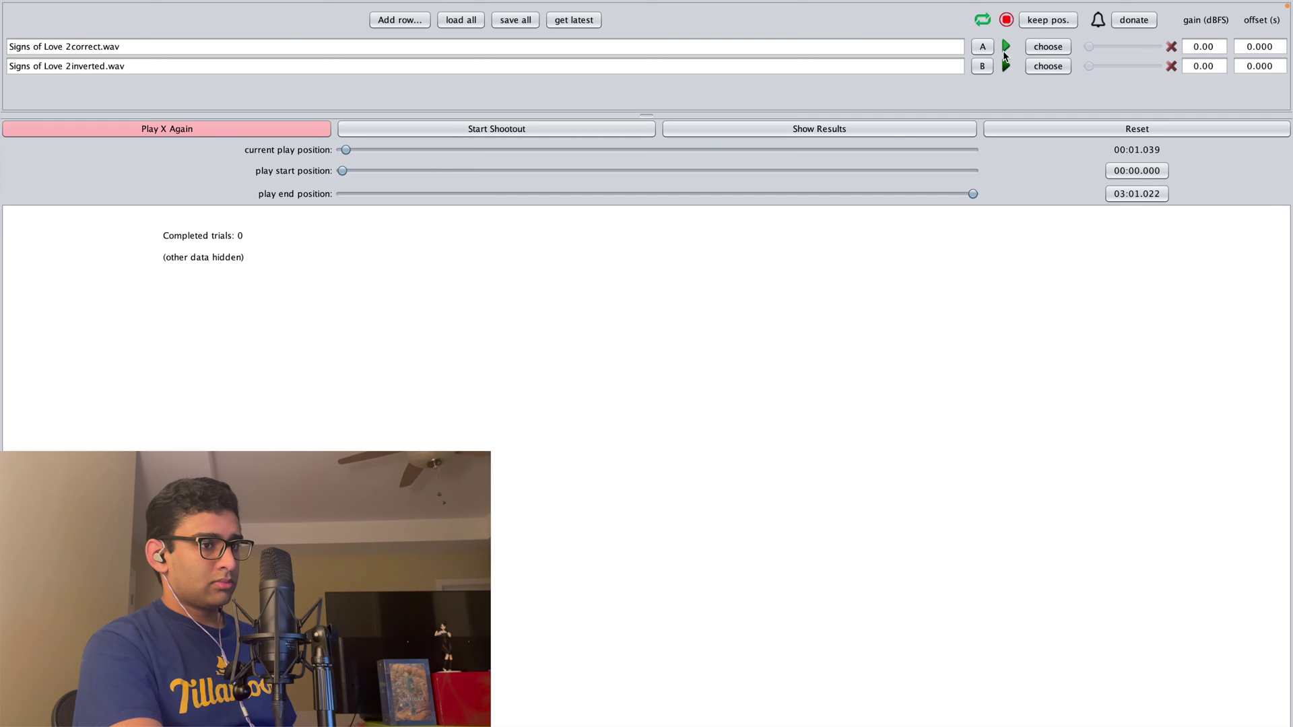
left_click(1005, 48)
left_click(1007, 68)
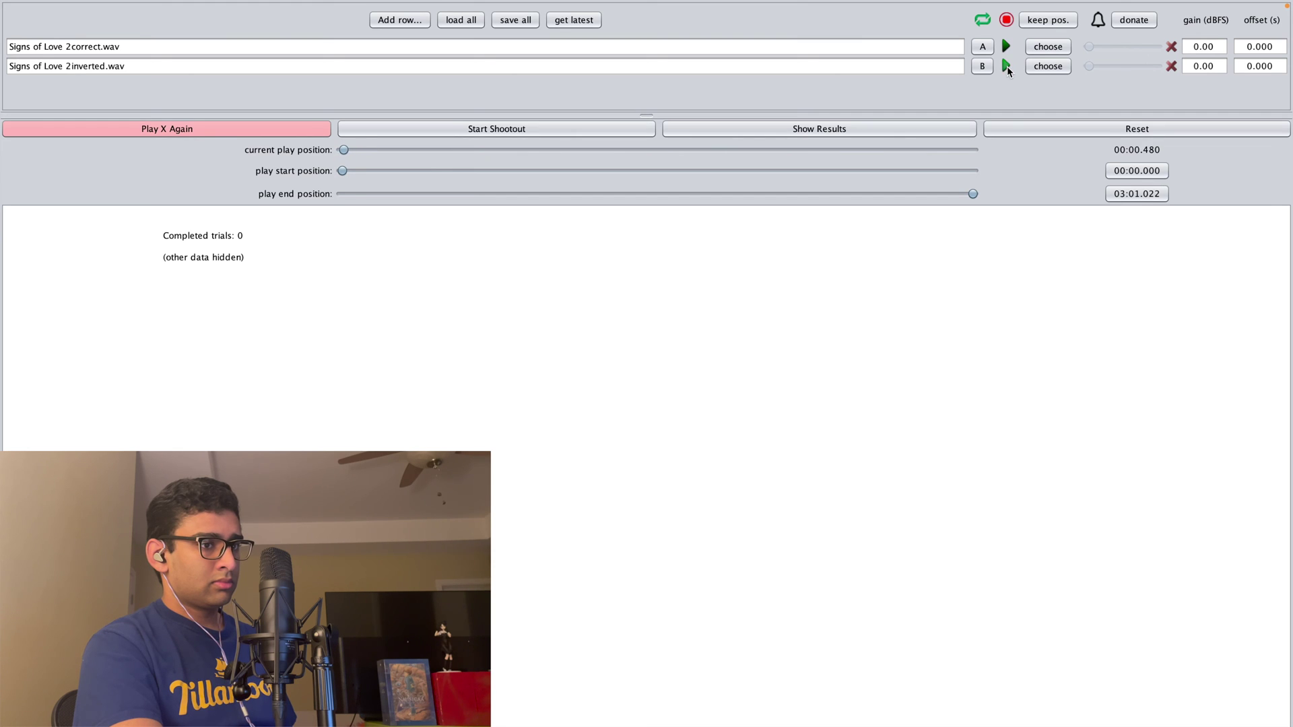
left_click(156, 134)
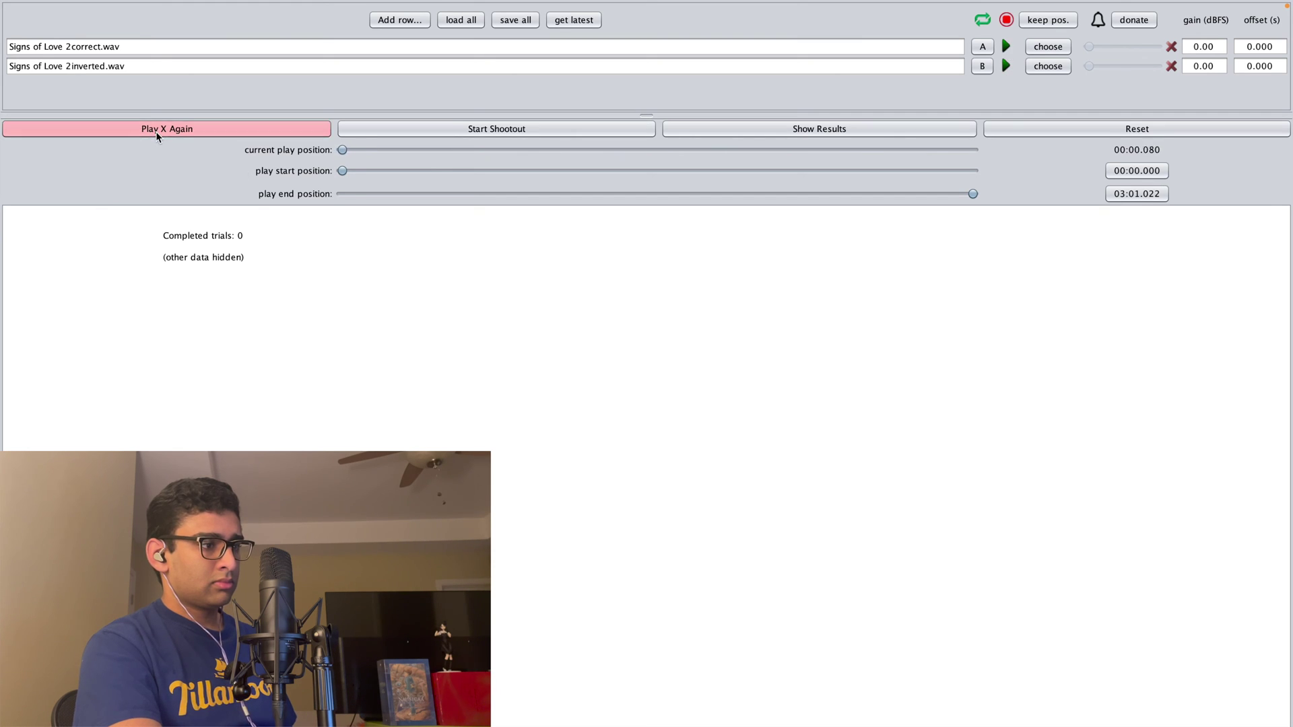
left_click(156, 131)
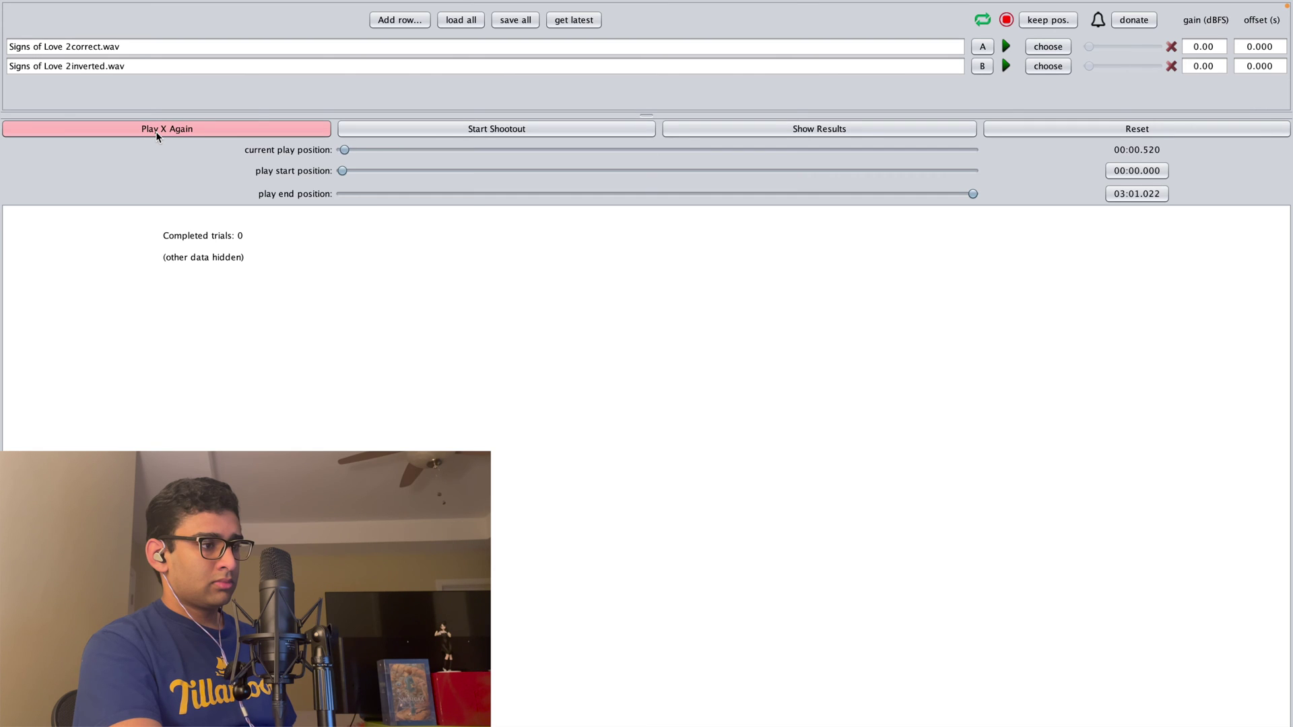
left_click(1006, 66)
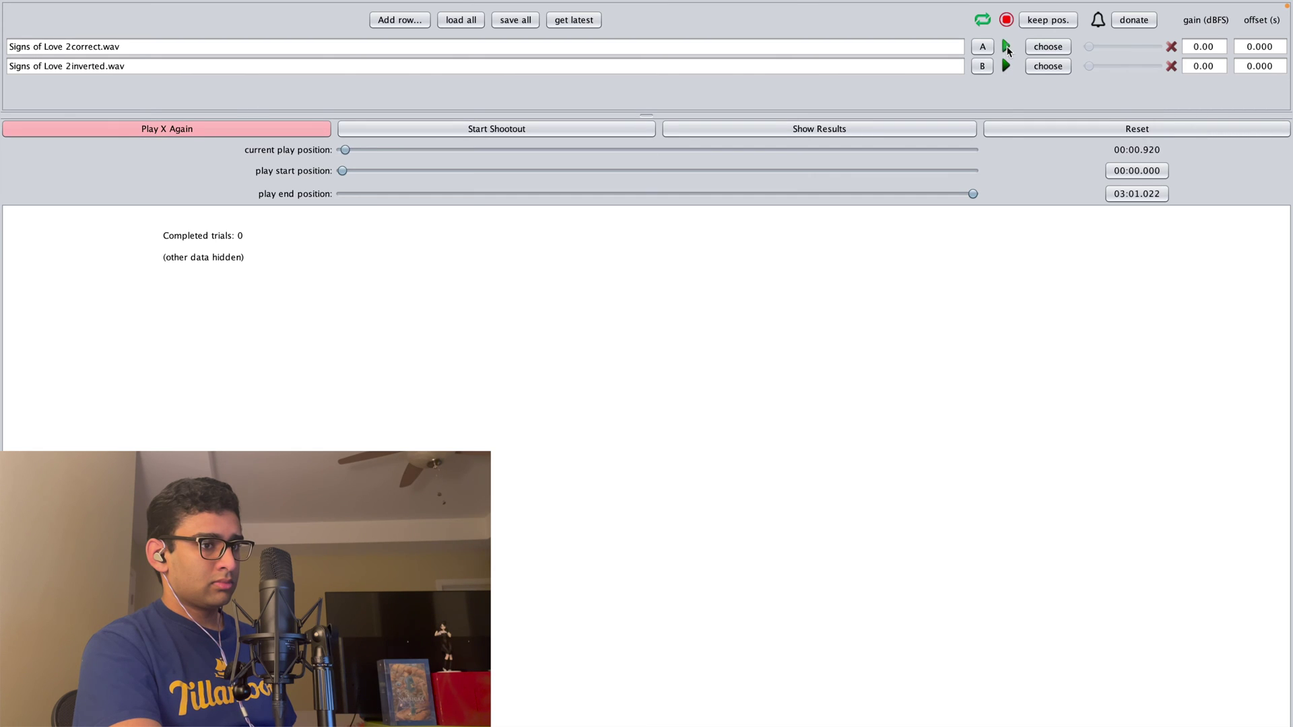
left_click(179, 135)
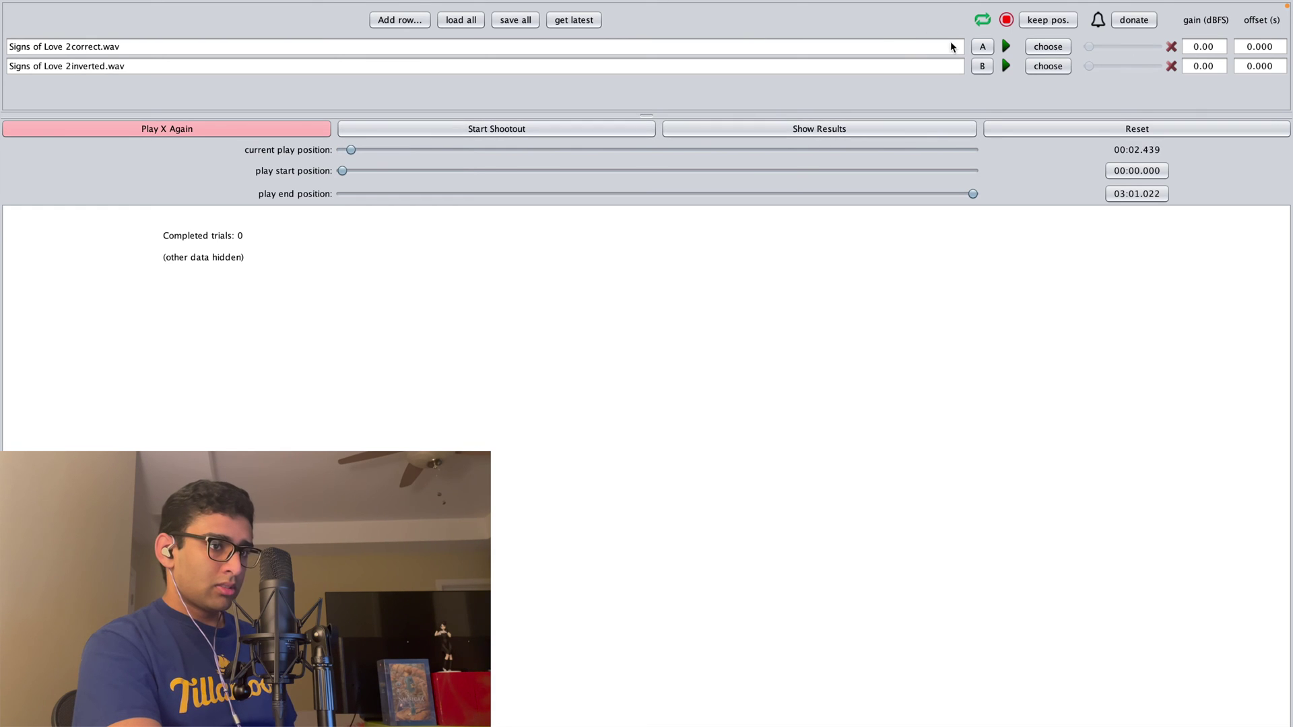
Dismiss slot A's file chooser unchanged, replay X, and answer A for the first trial.
left_click(981, 47)
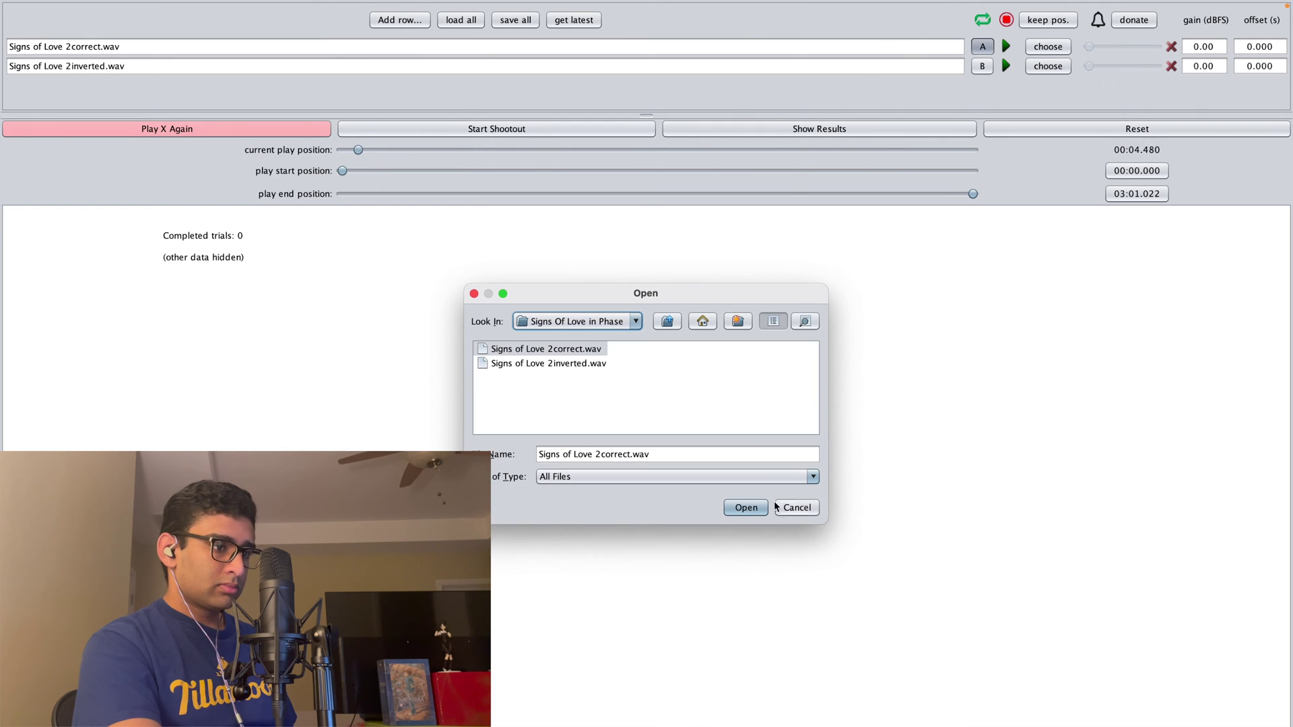
left_click(781, 506)
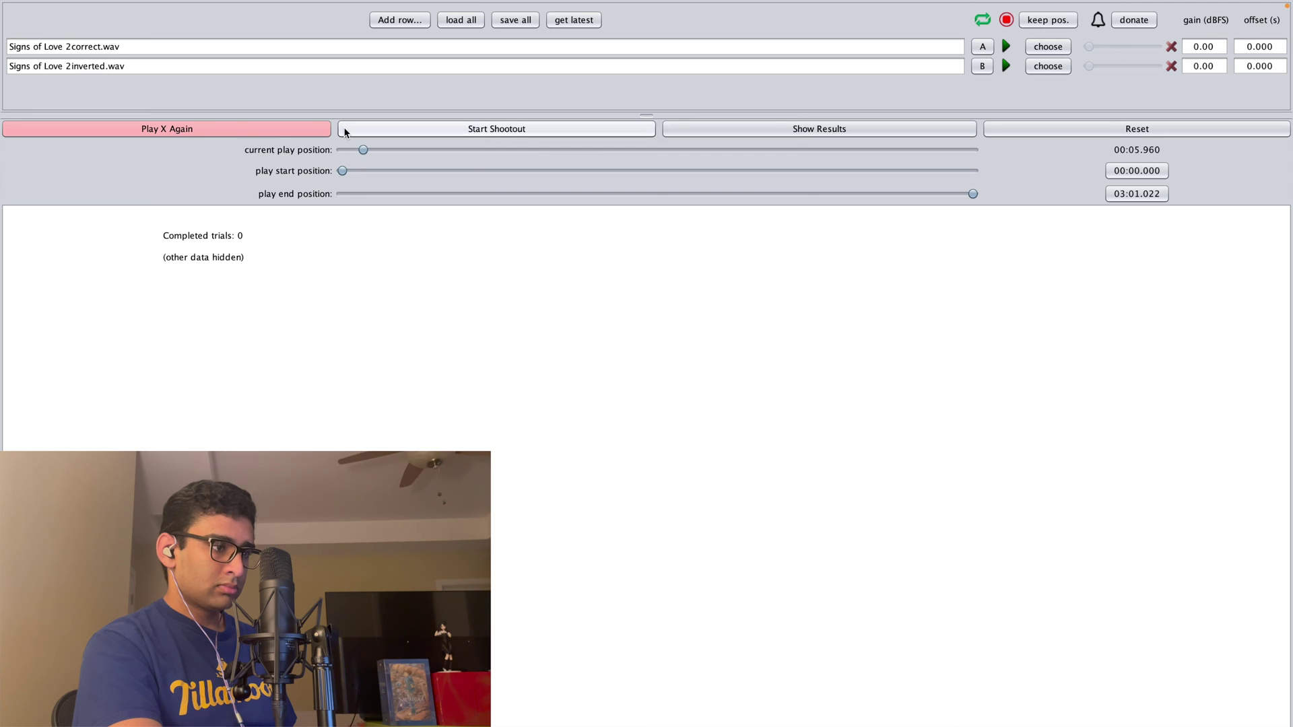
left_click(265, 130)
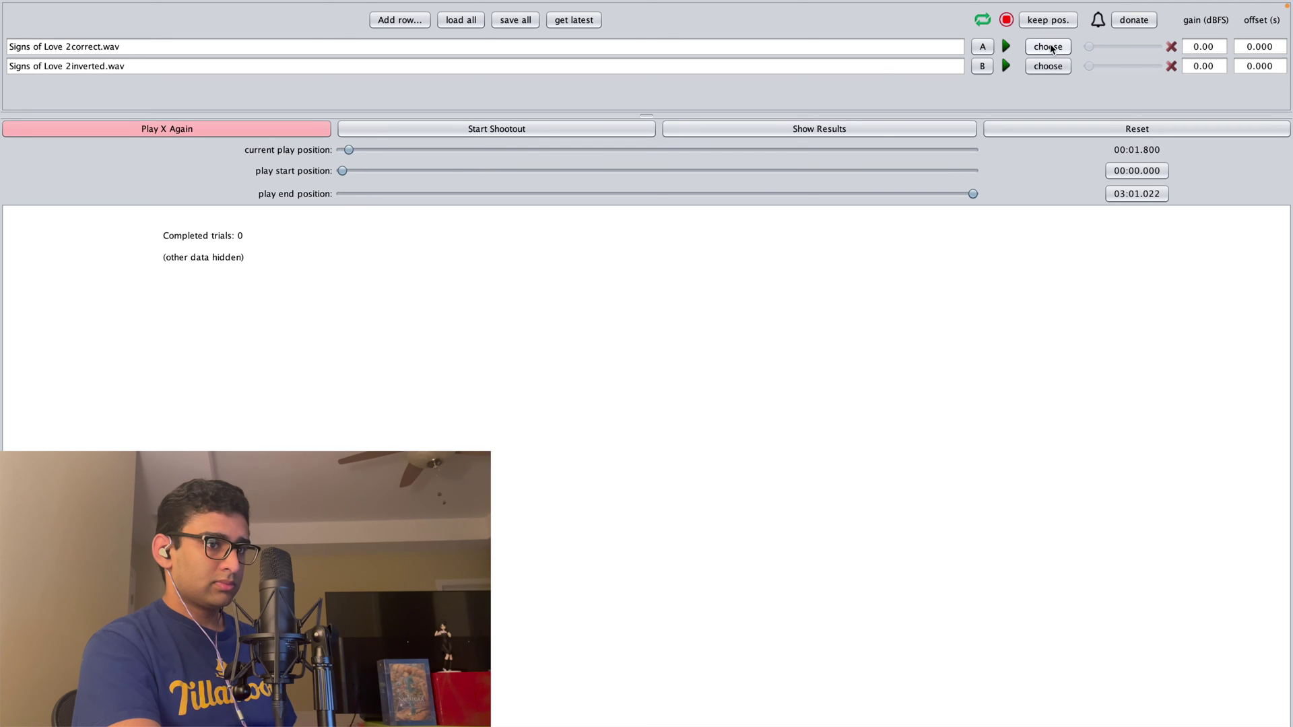
left_click(1049, 47)
Answer B for trial 2, then compare X with both references and answer A for trial 3.
left_click(281, 129)
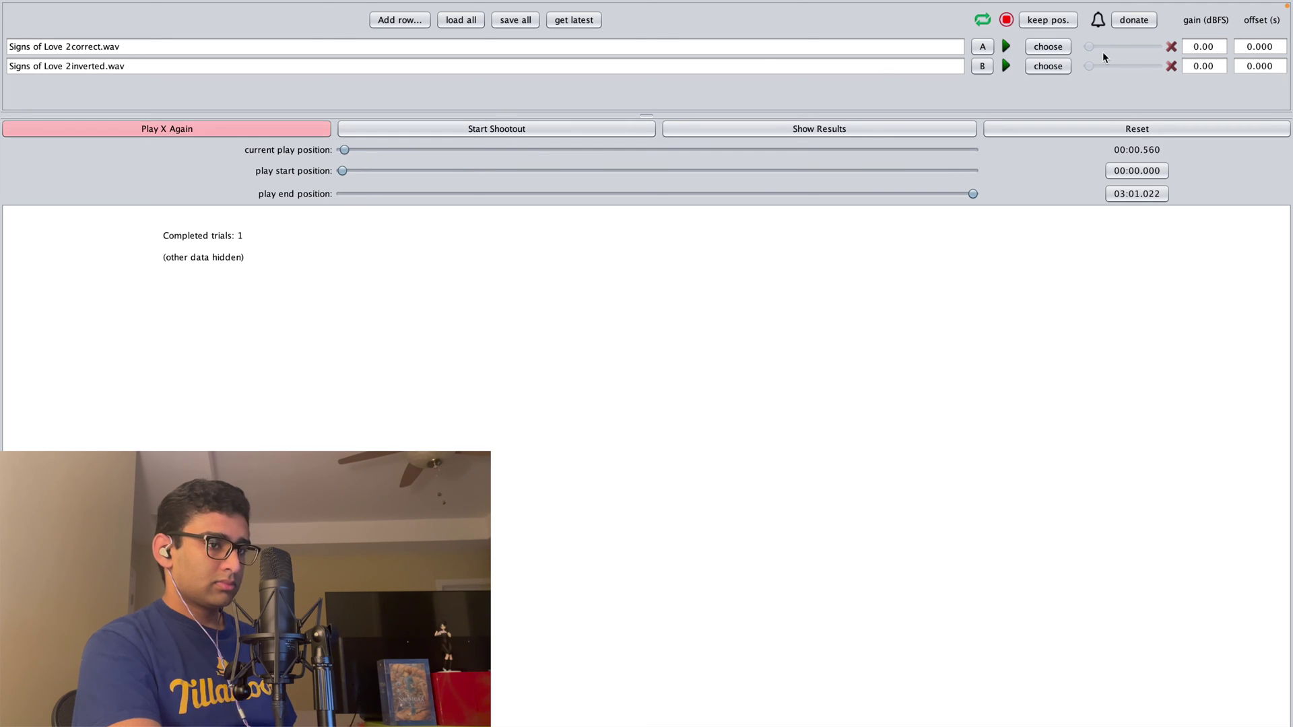
left_click(1044, 66)
left_click(190, 127)
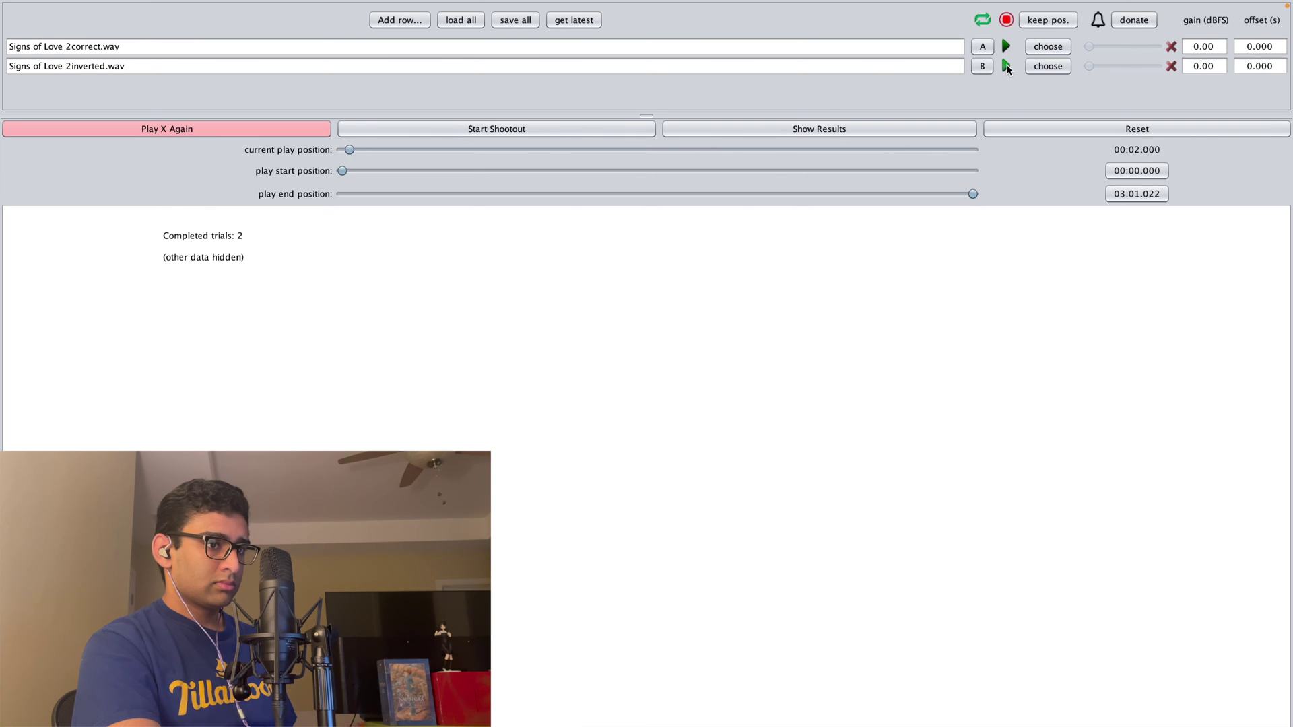
left_click(327, 128)
left_click(290, 130)
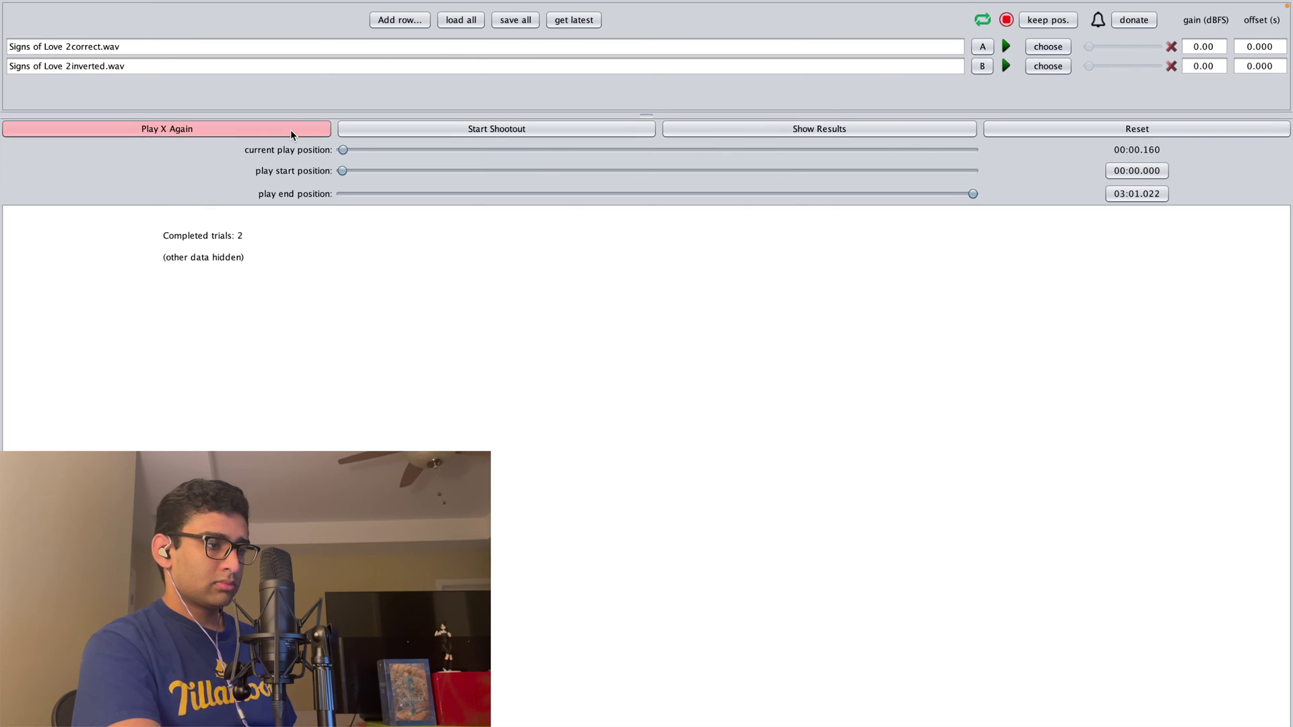
left_click(1006, 48)
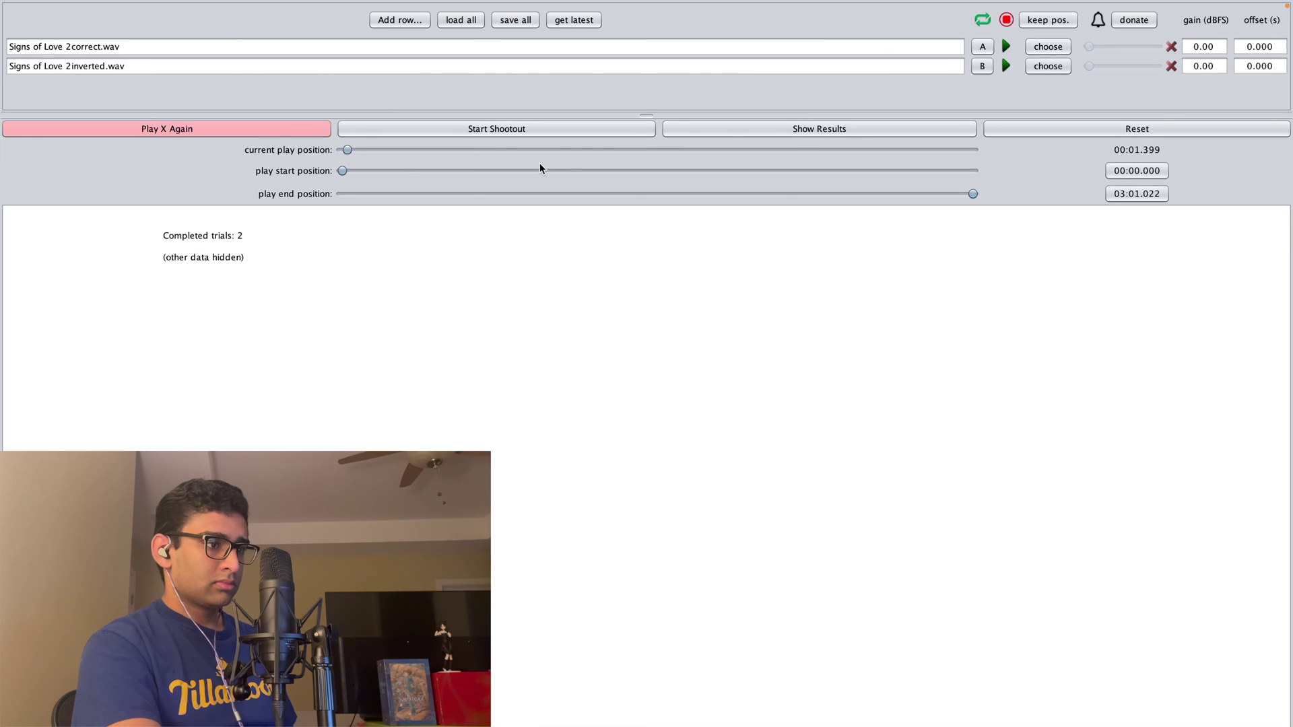
left_click(273, 128)
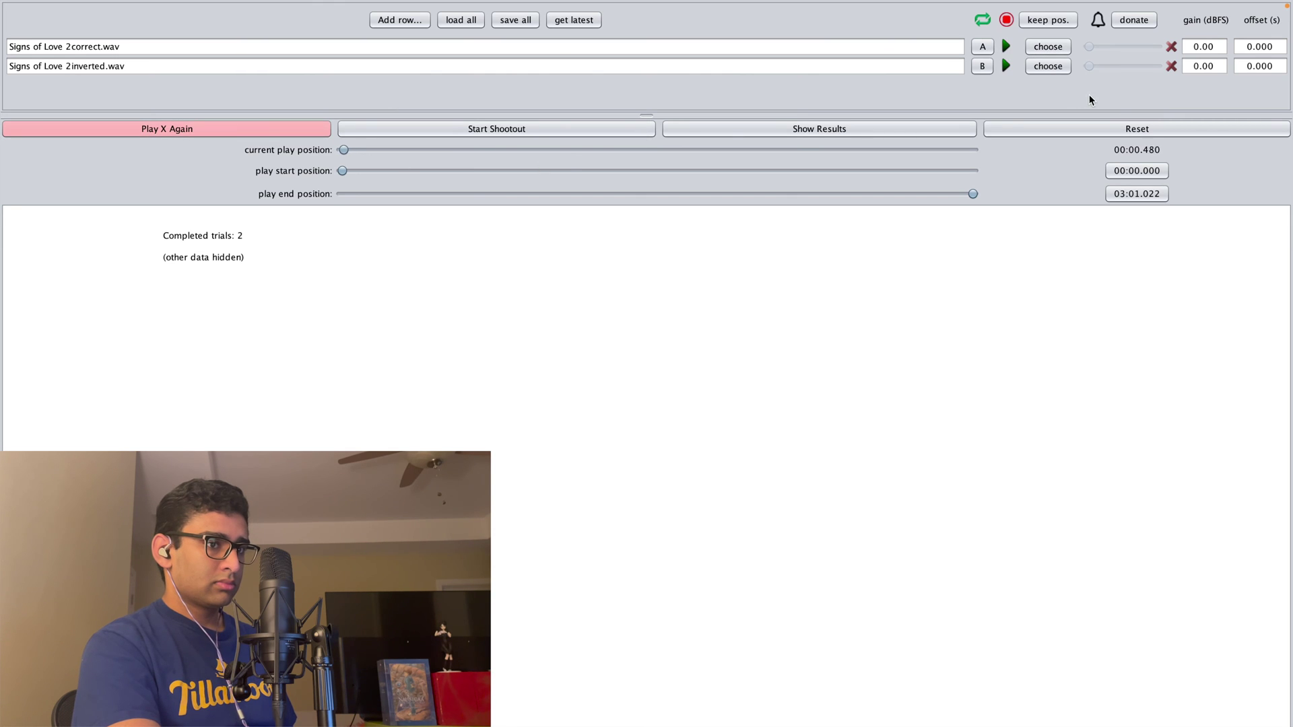
left_click(1004, 66)
left_click(1048, 47)
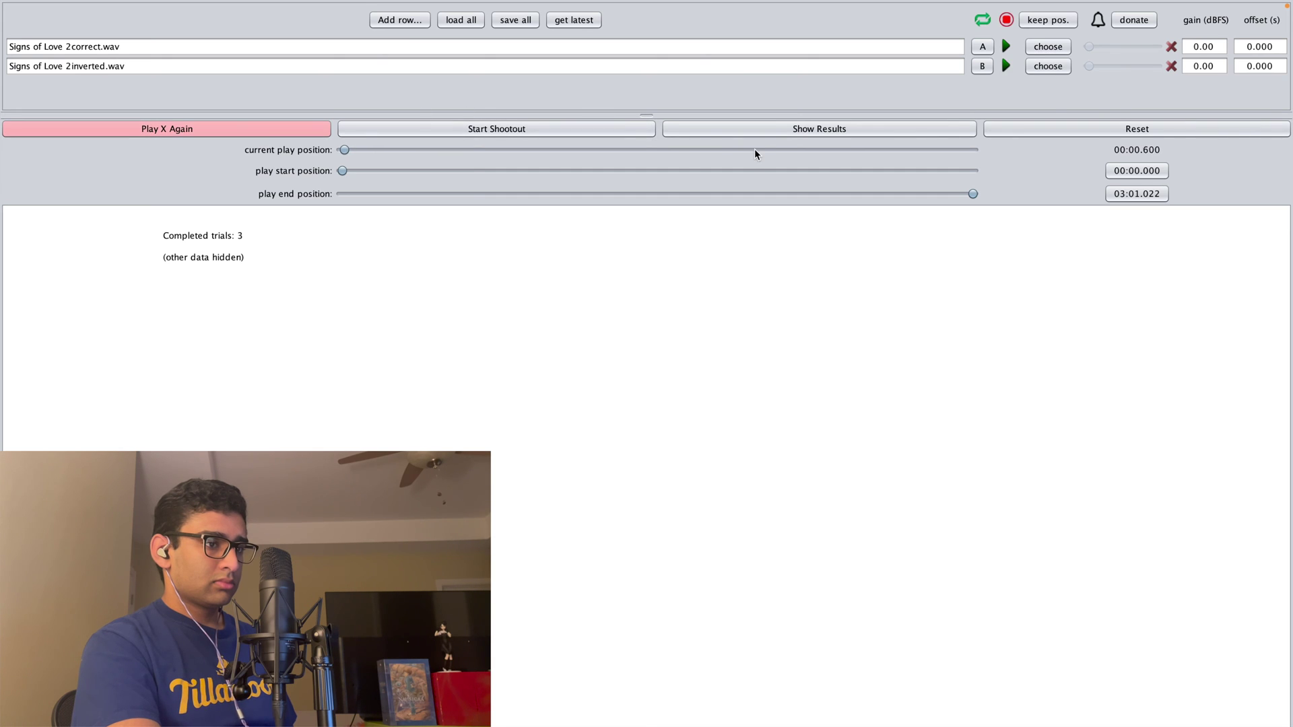
Compare X against reference A and answer A for trials 4 and 5.
left_click(1006, 66)
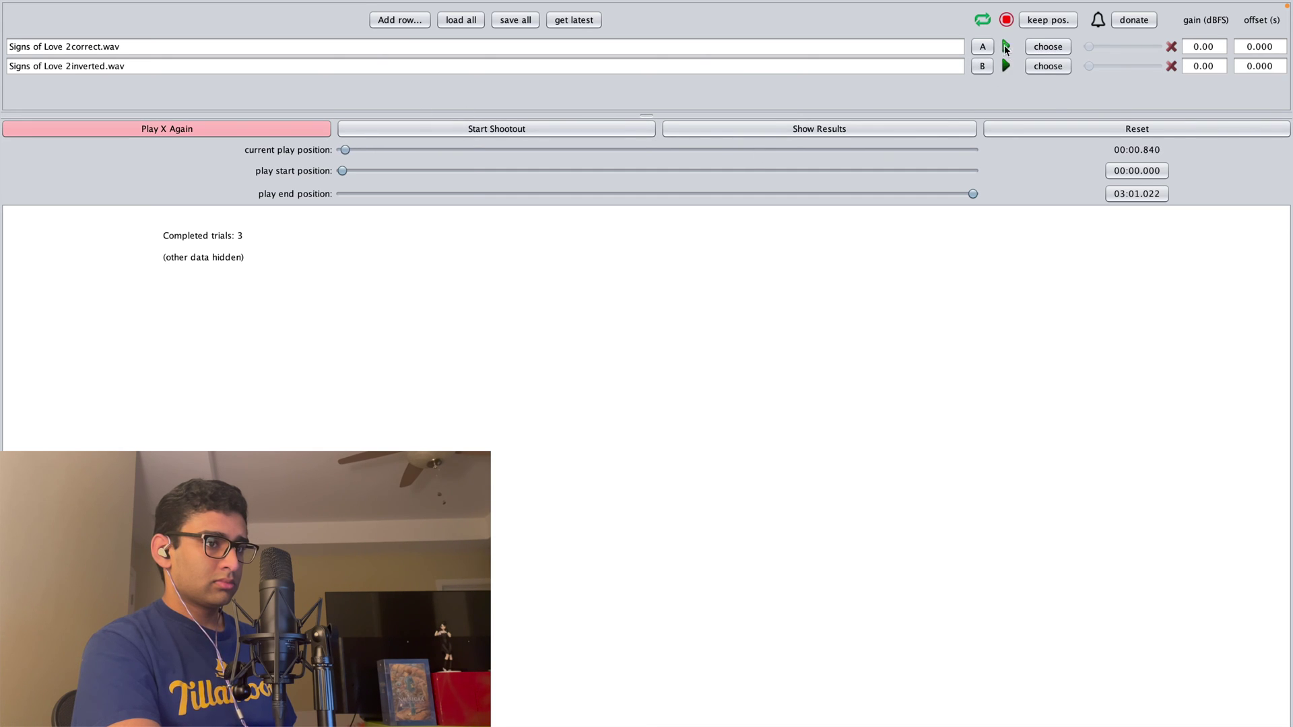
left_click(228, 139)
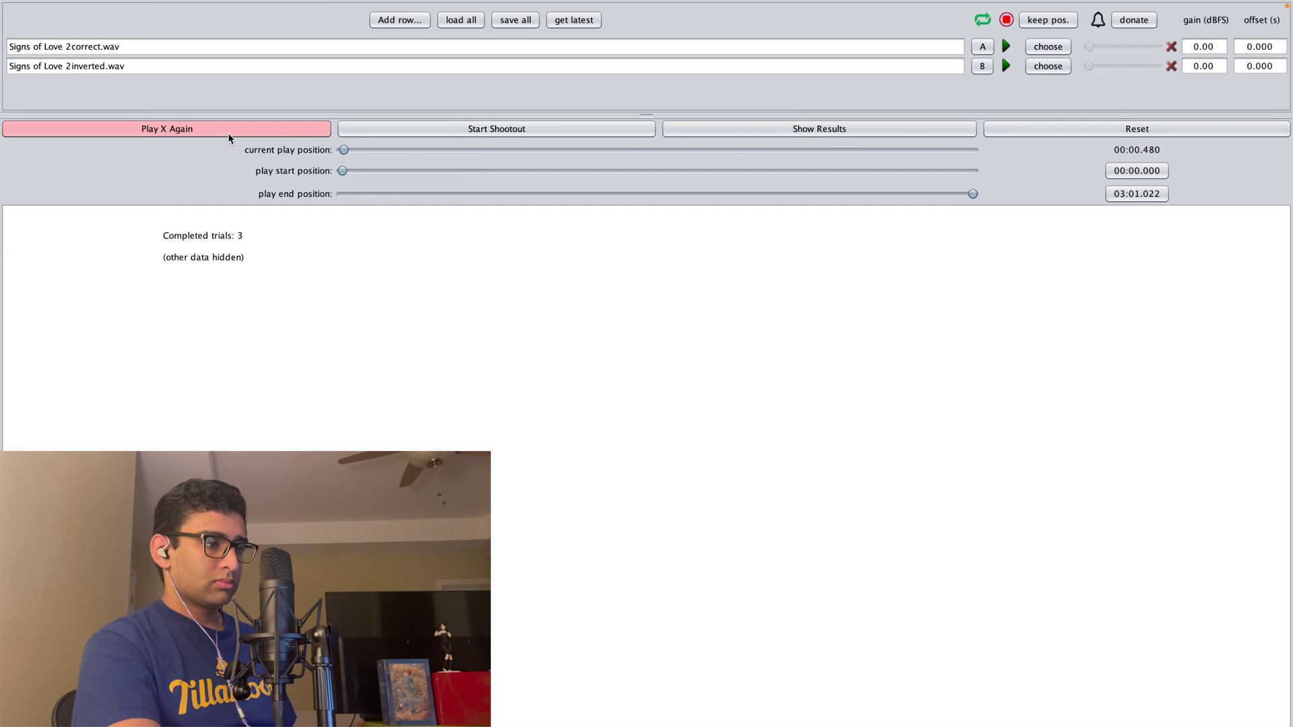
left_click(1047, 46)
left_click(283, 129)
left_click(1006, 46)
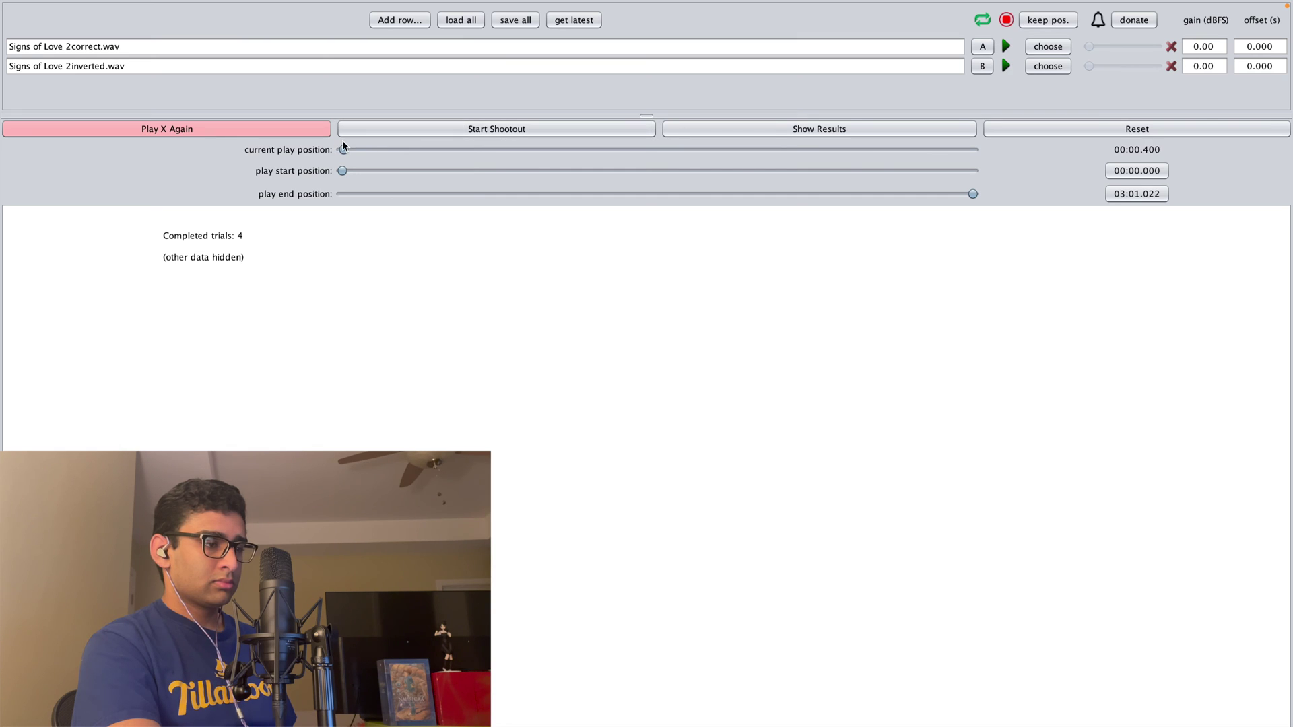
left_click(303, 131)
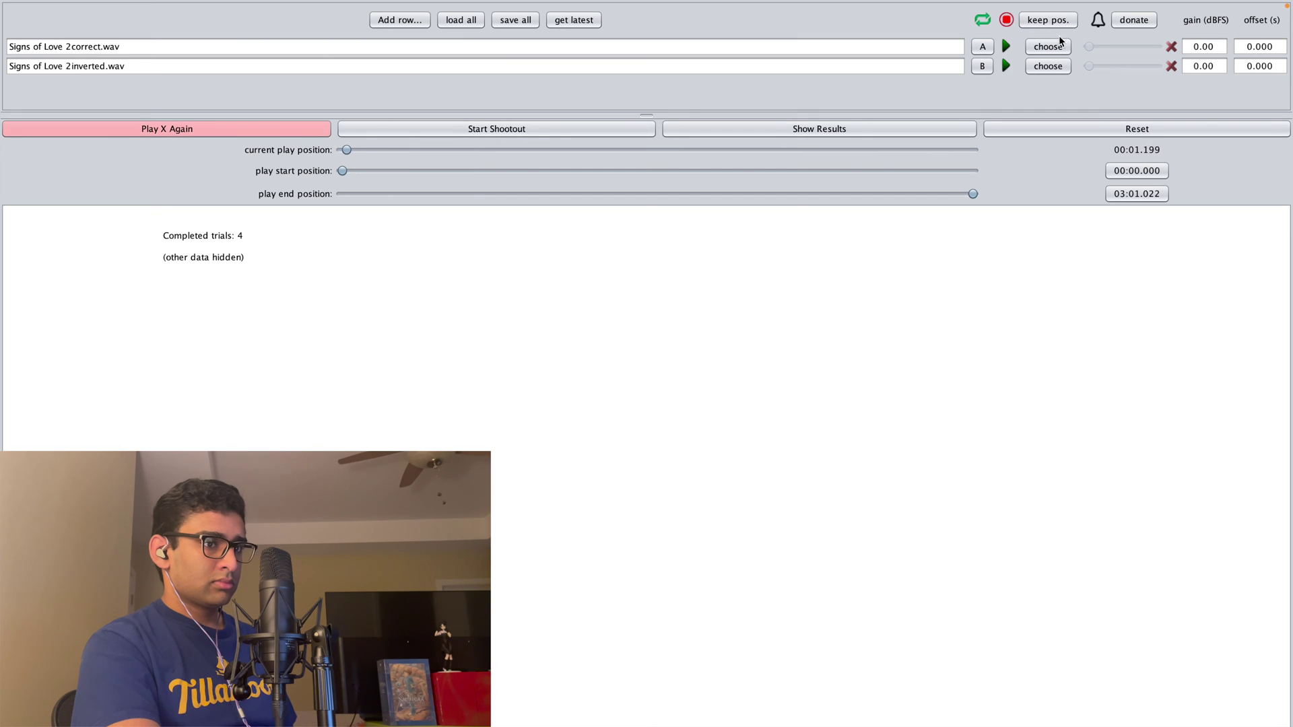
left_click(290, 130)
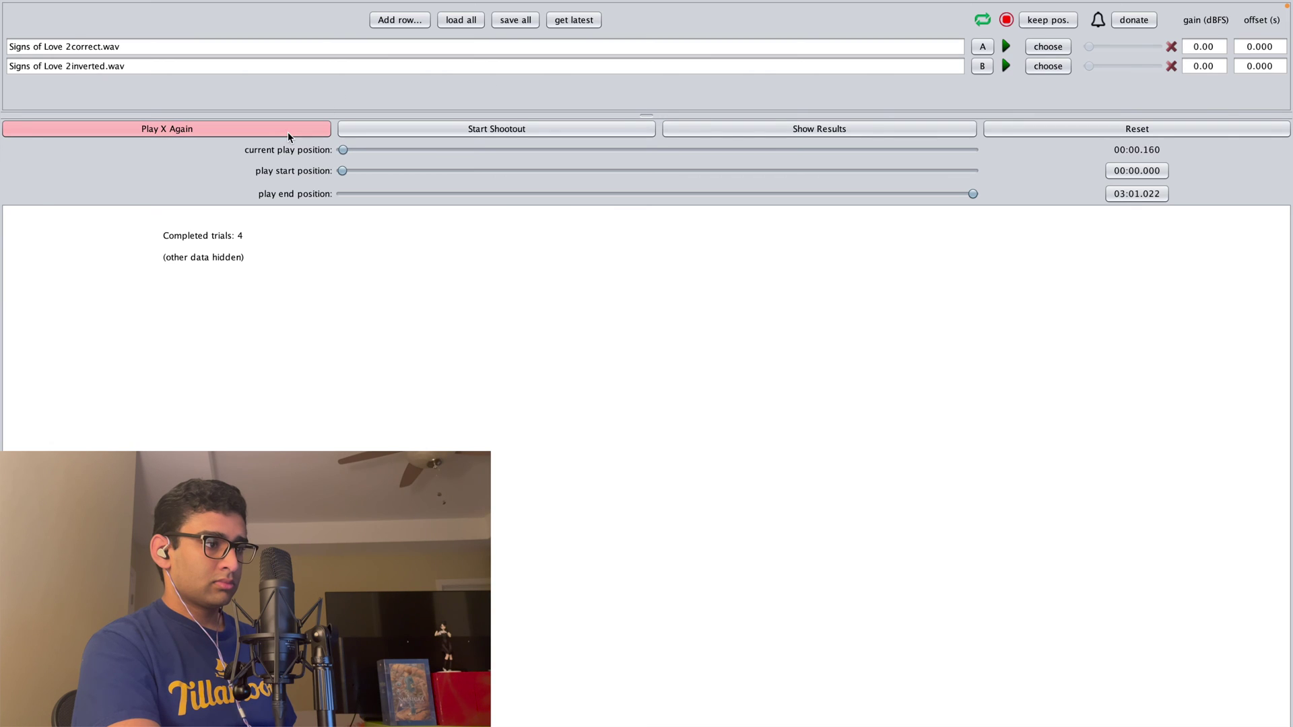
left_click(1006, 45)
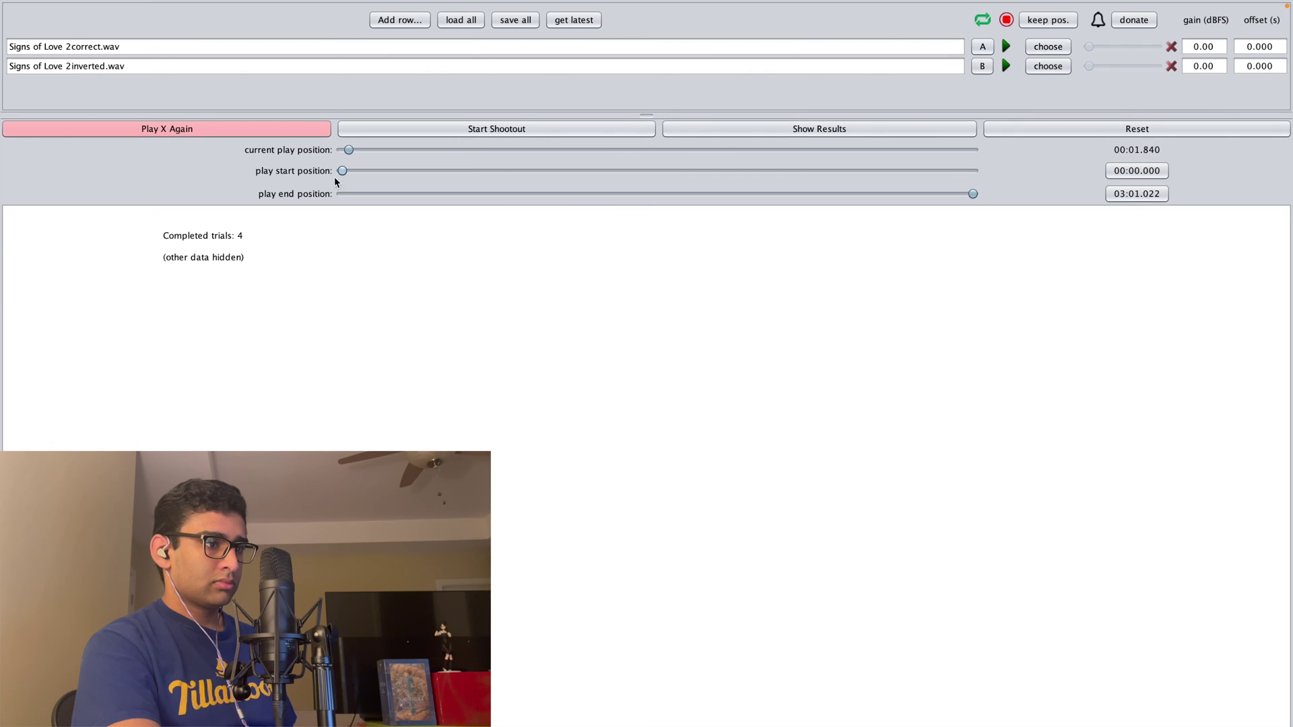
left_click(272, 129)
left_click(1057, 45)
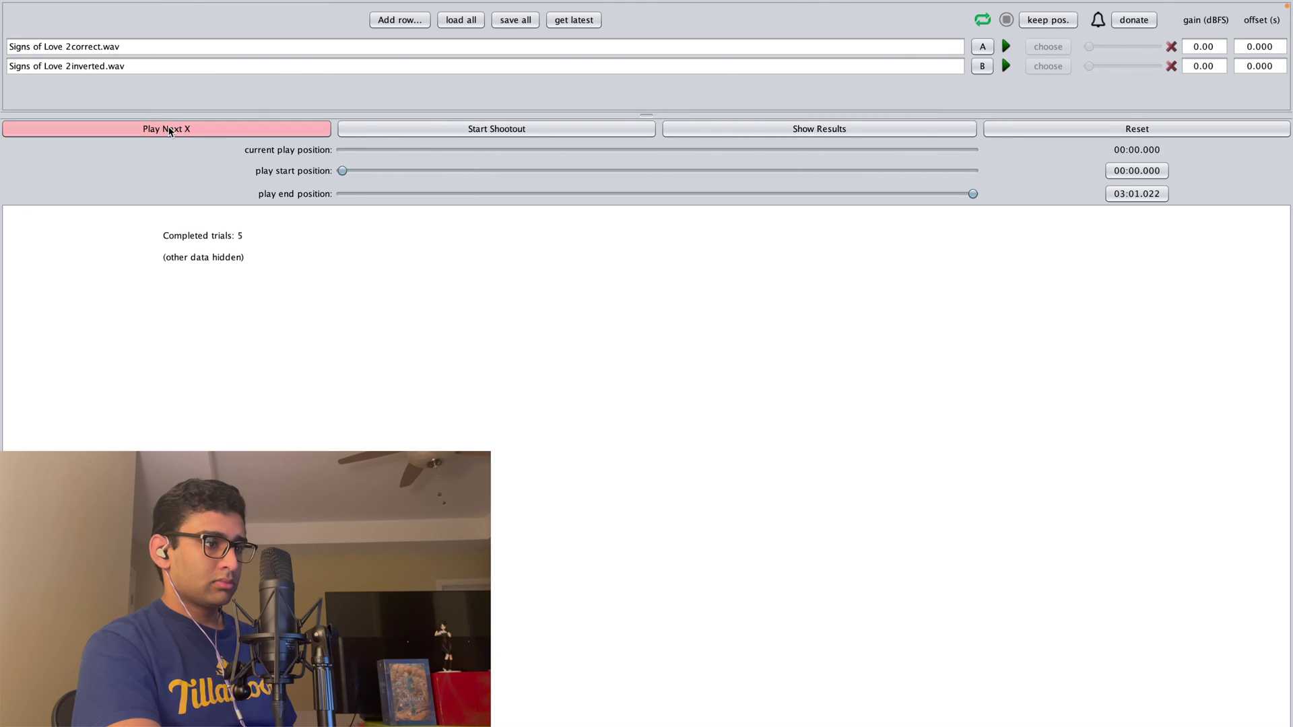
Answer B for trial 6, then compare references and answer A for trial 7.
left_click(173, 129)
left_click(1037, 66)
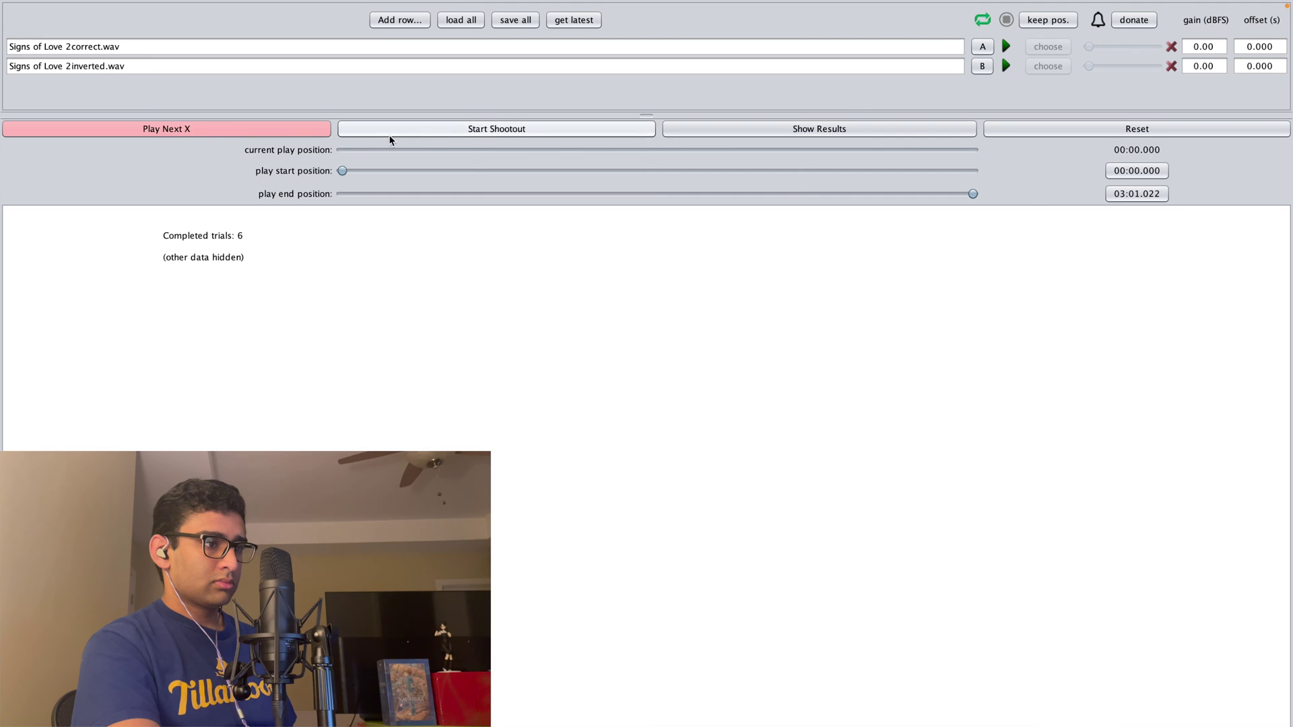
left_click(323, 129)
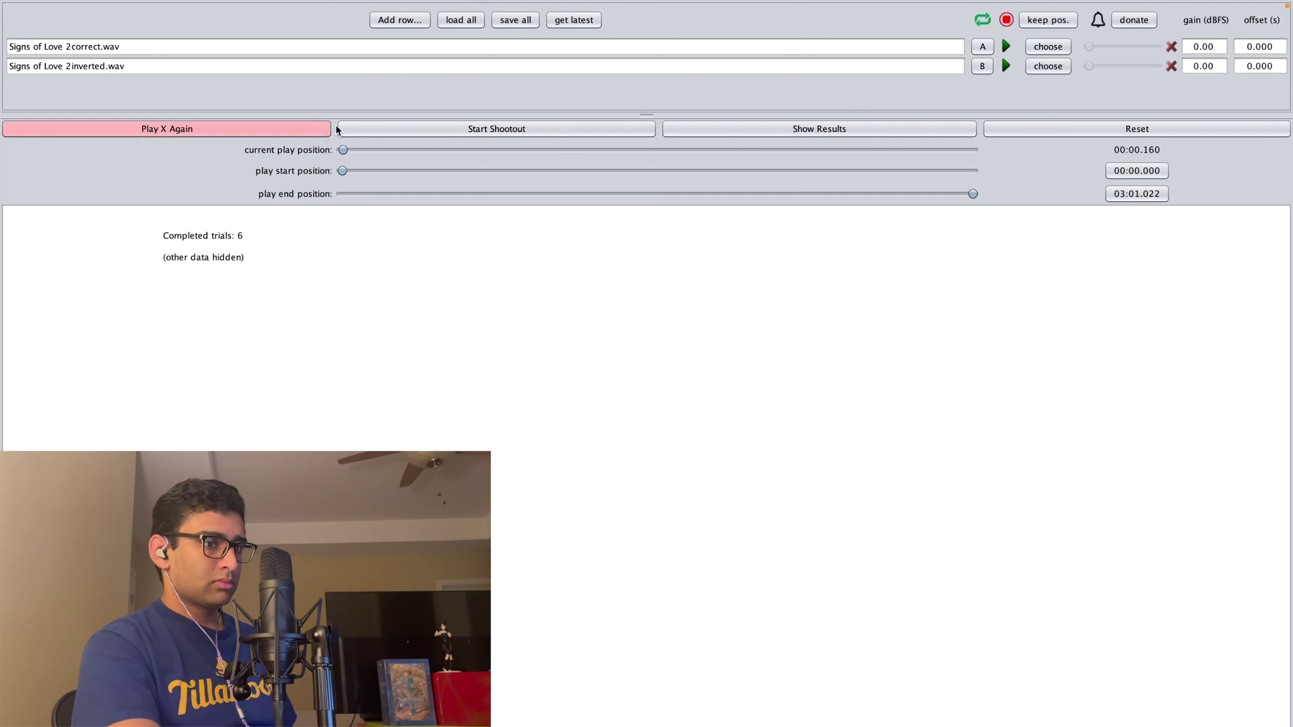
left_click(1006, 46)
left_click(1006, 66)
left_click(220, 131)
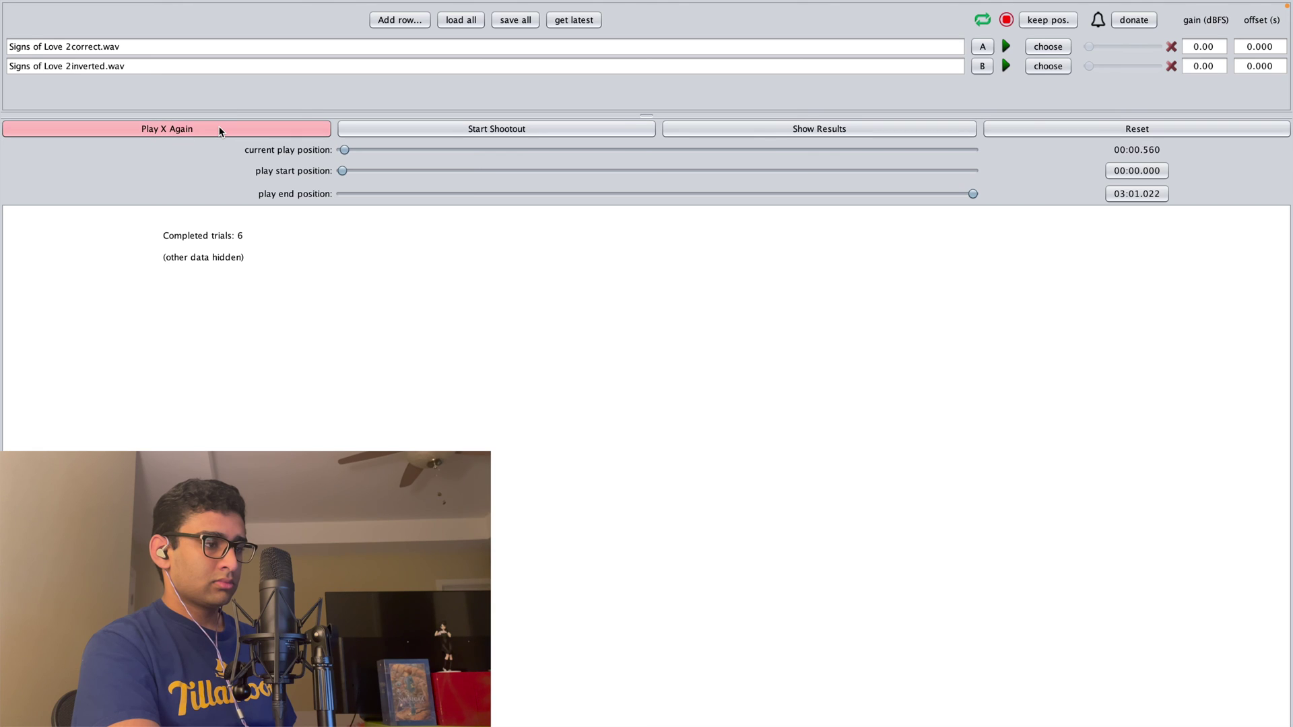
left_click(1047, 46)
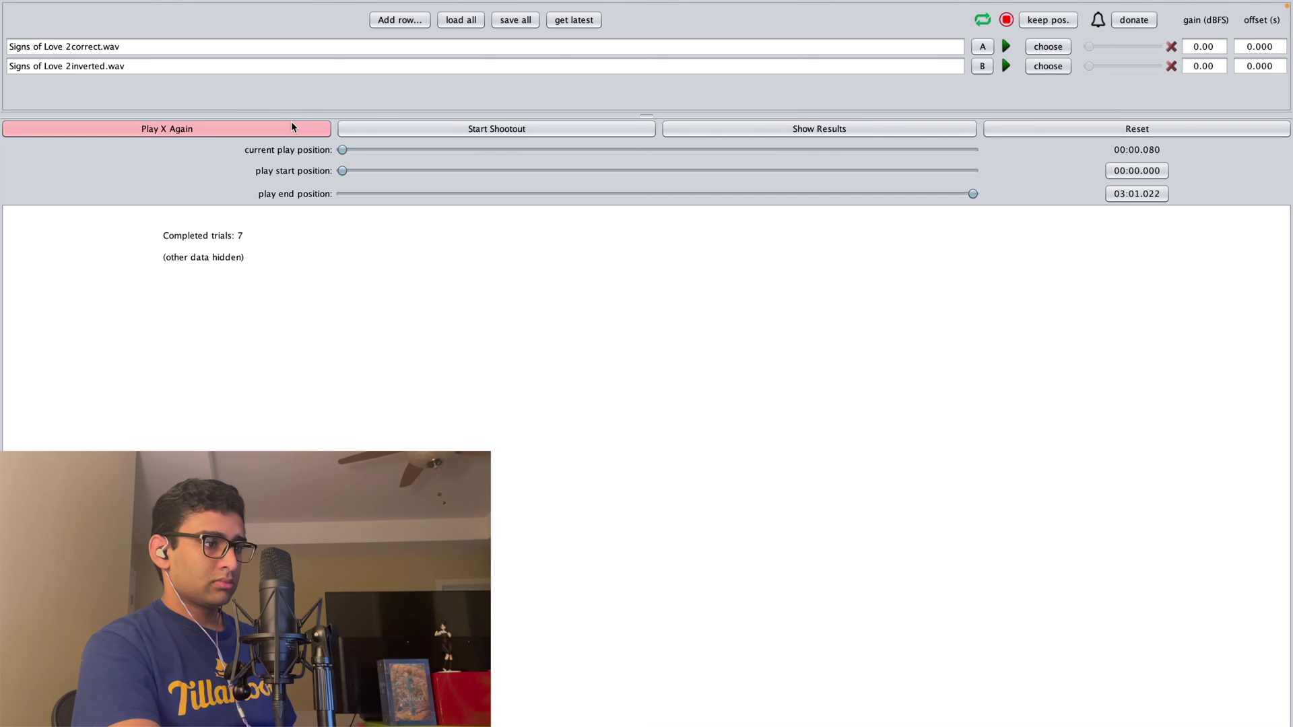
Answer A for trial 8 and reveal the results showing 8 of 8 correct.
left_click(291, 126)
left_click(1006, 47)
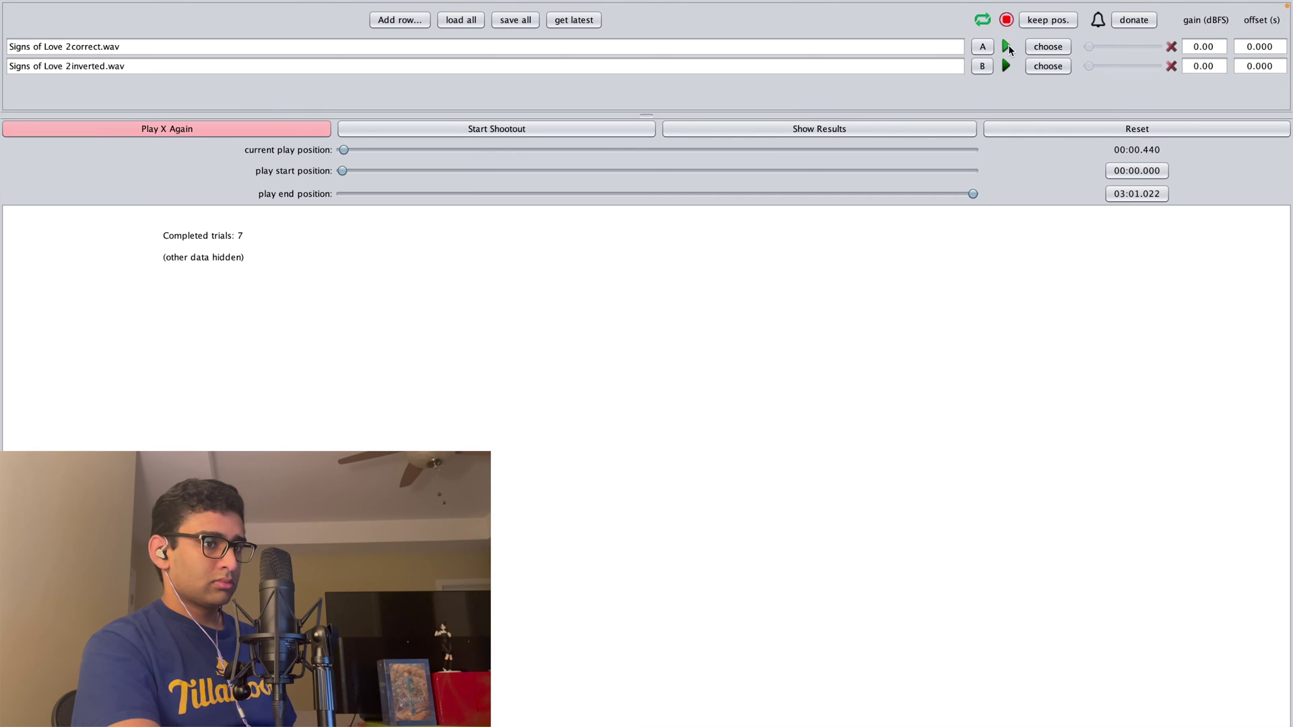
left_click(1006, 47)
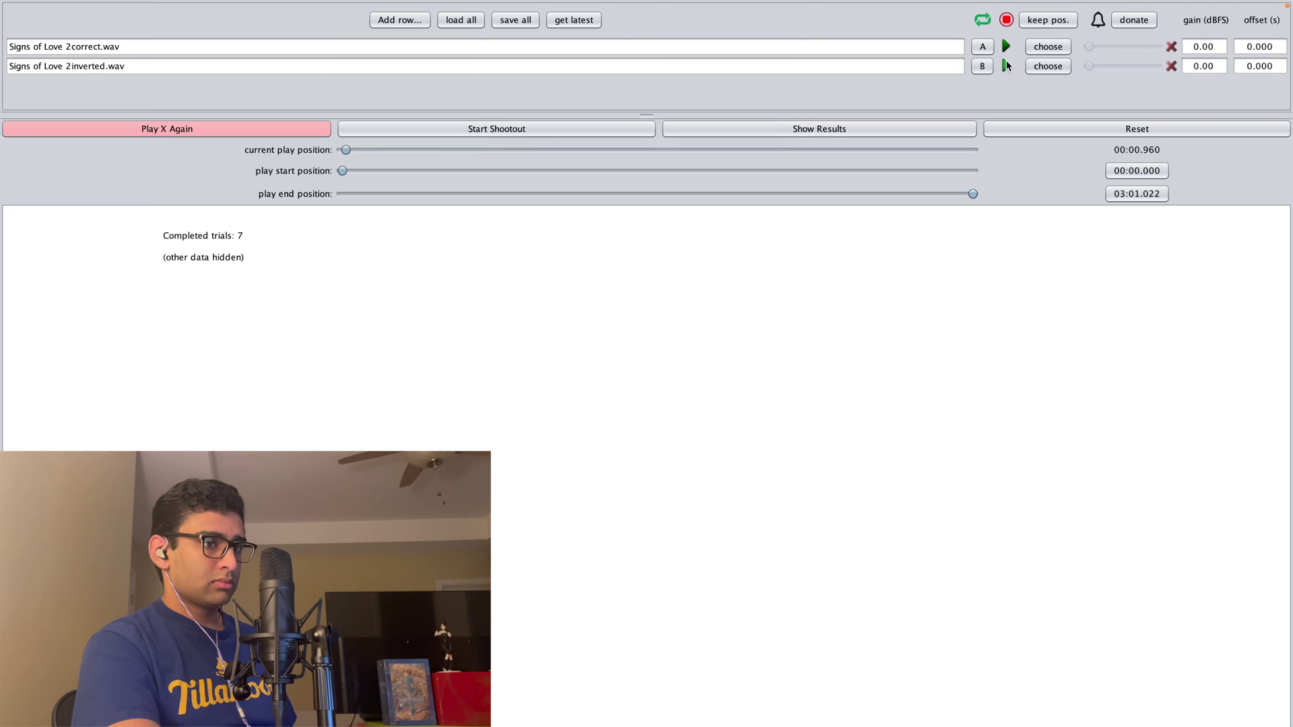
left_click(228, 134)
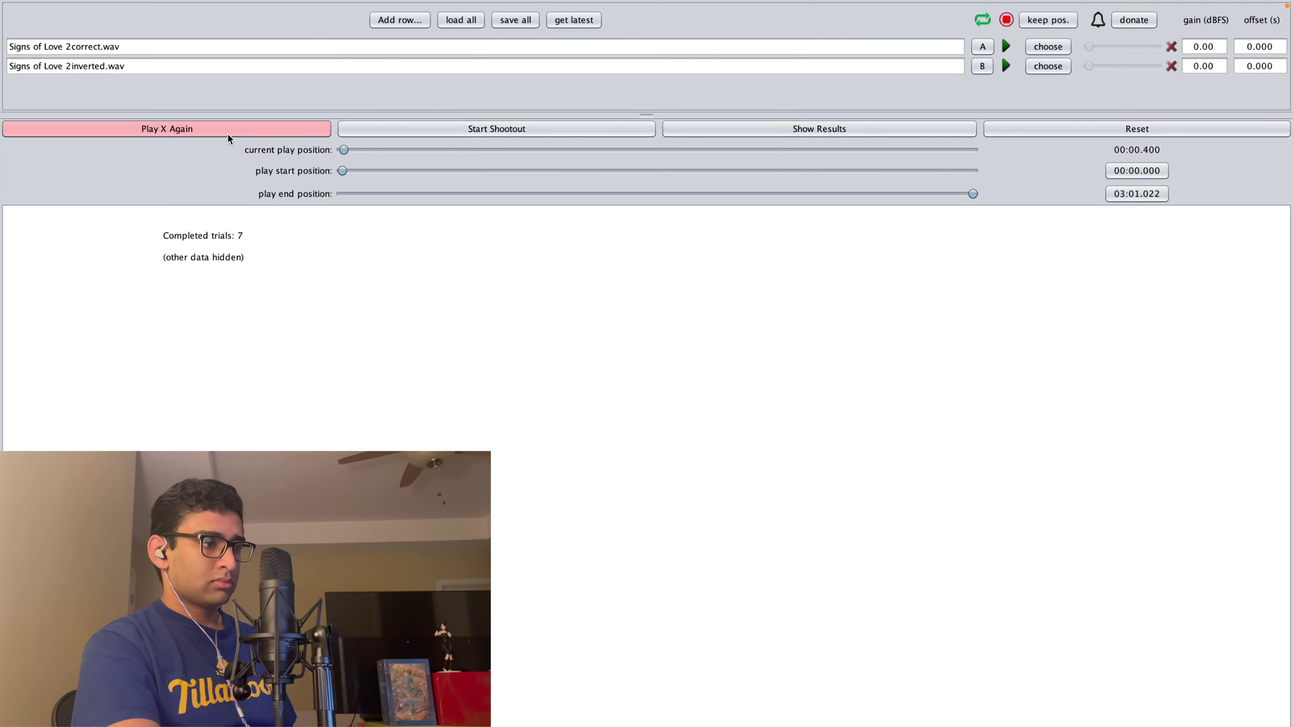
left_click(1029, 51)
left_click(891, 128)
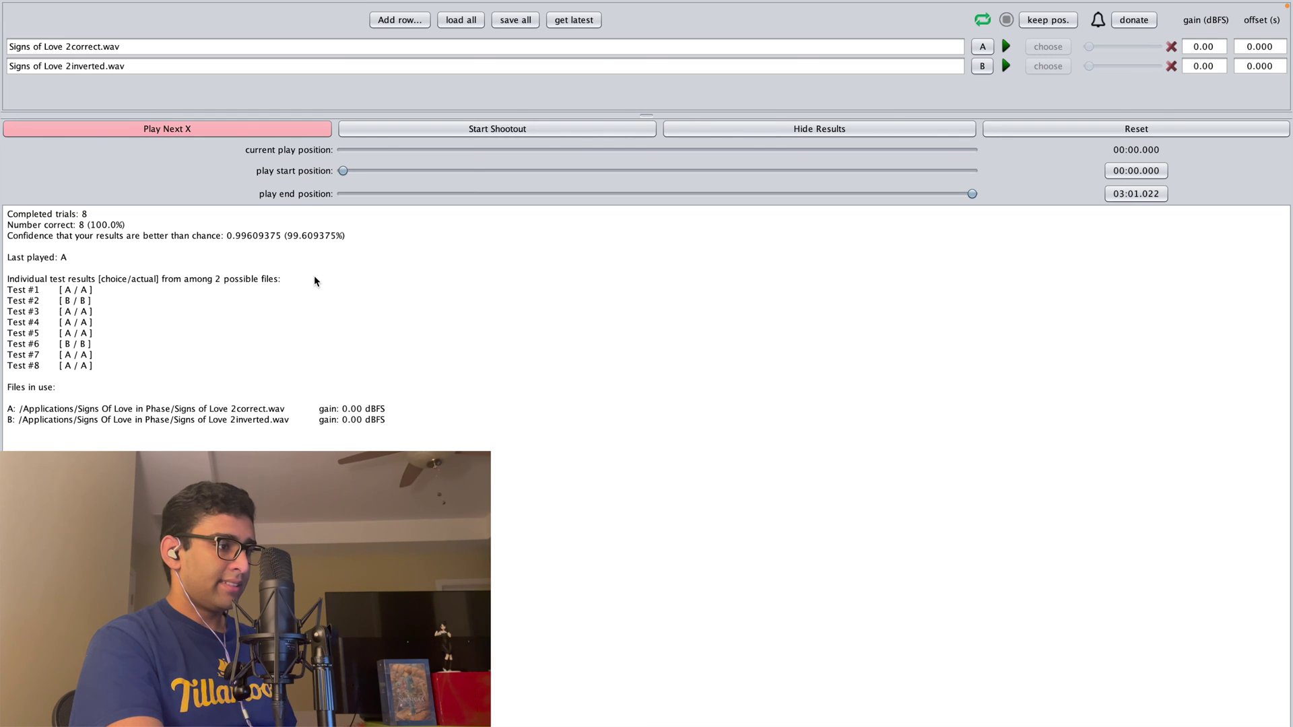
Hide the detailed results after reading the 8/8, 100% score.
left_click(761, 132)
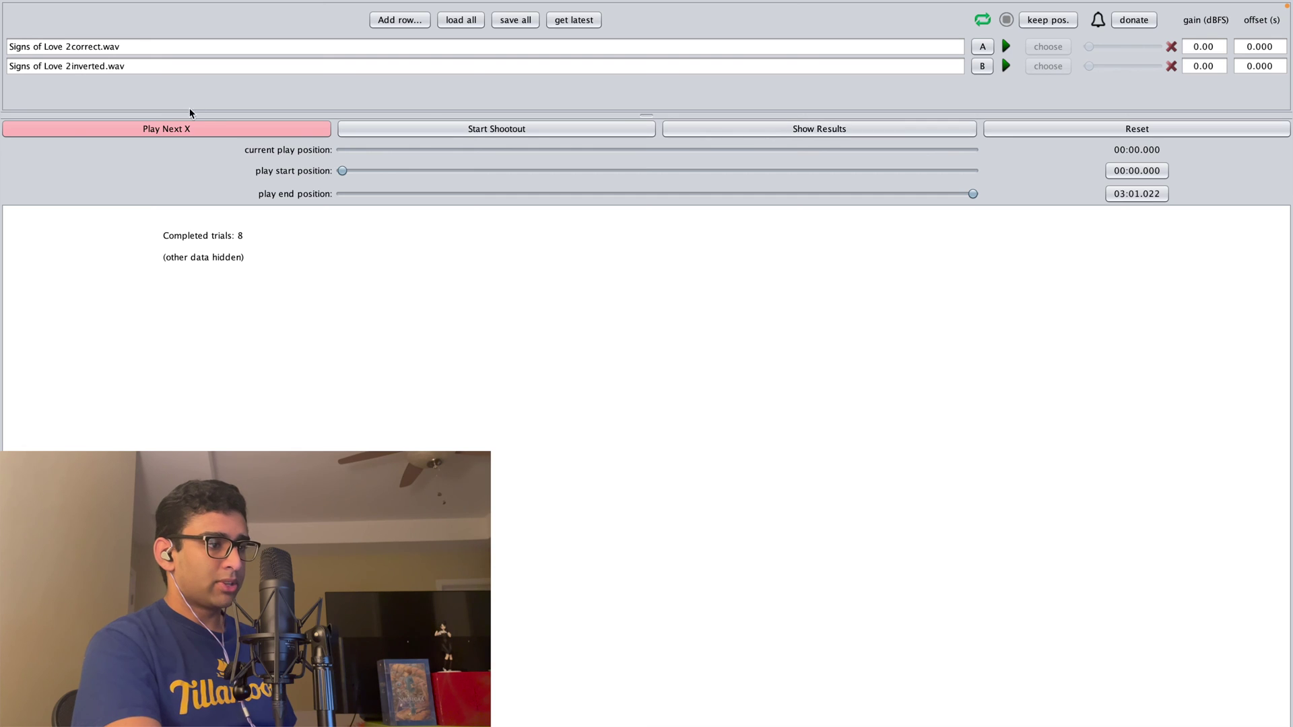
Compare X with references A and B, answering B for trial 9 and A for trial 10.
left_click(201, 128)
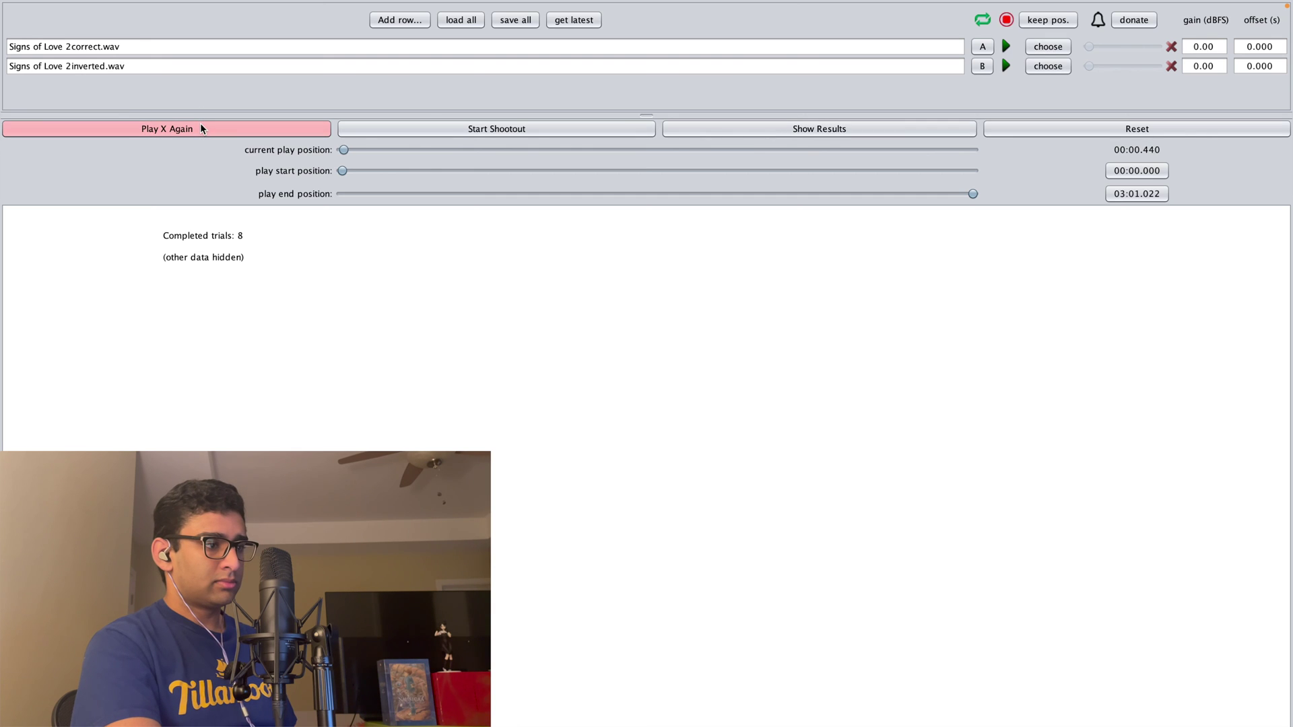
left_click(1005, 65)
left_click(1005, 65)
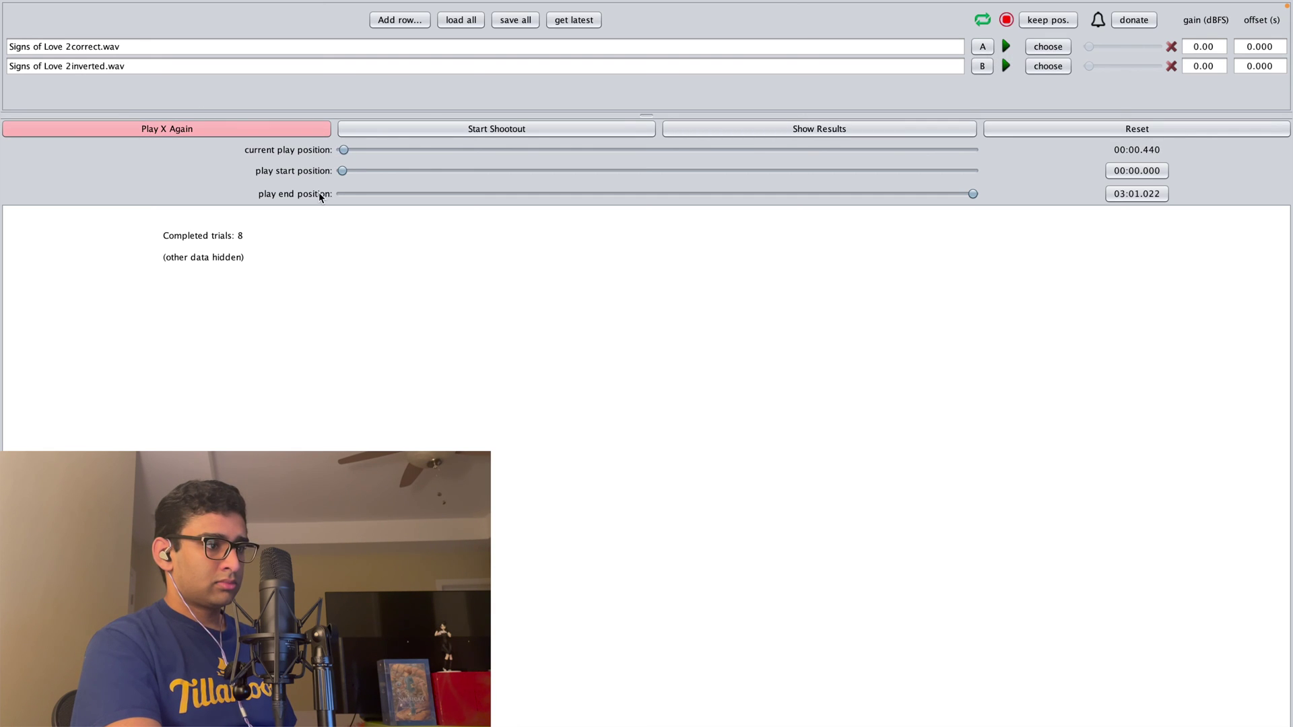
left_click(257, 130)
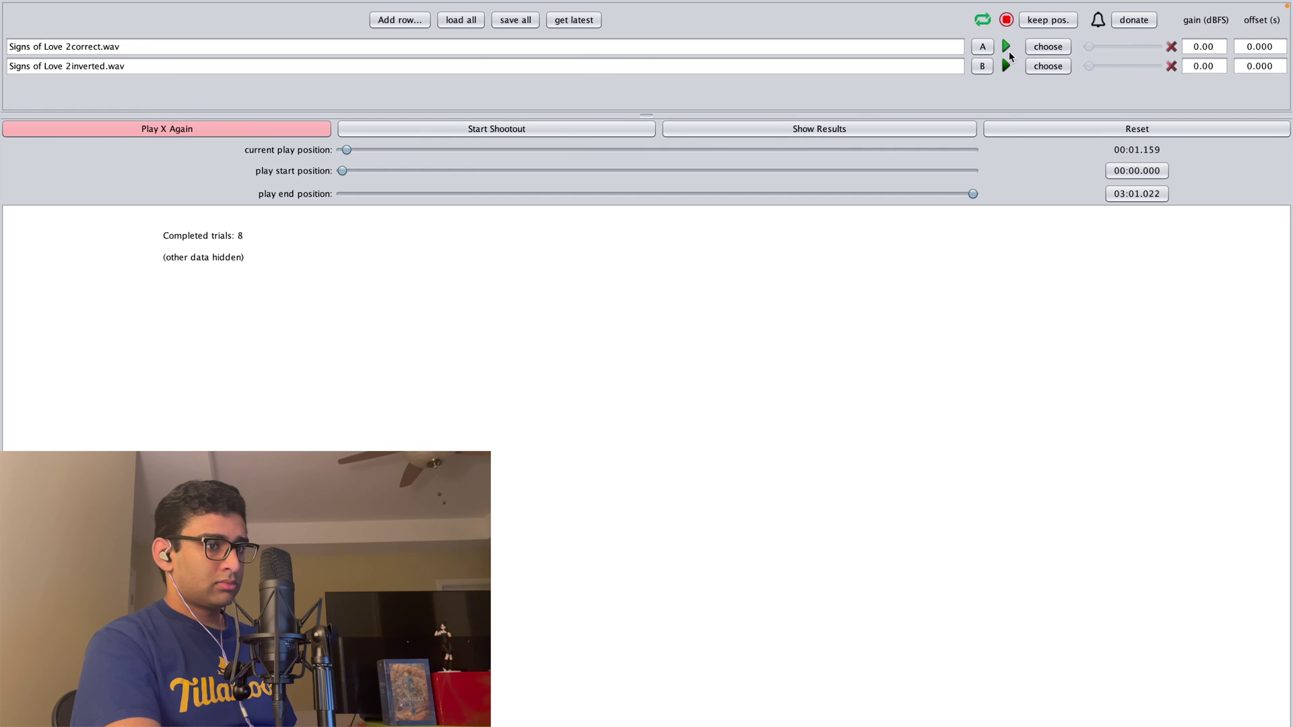
left_click(322, 129)
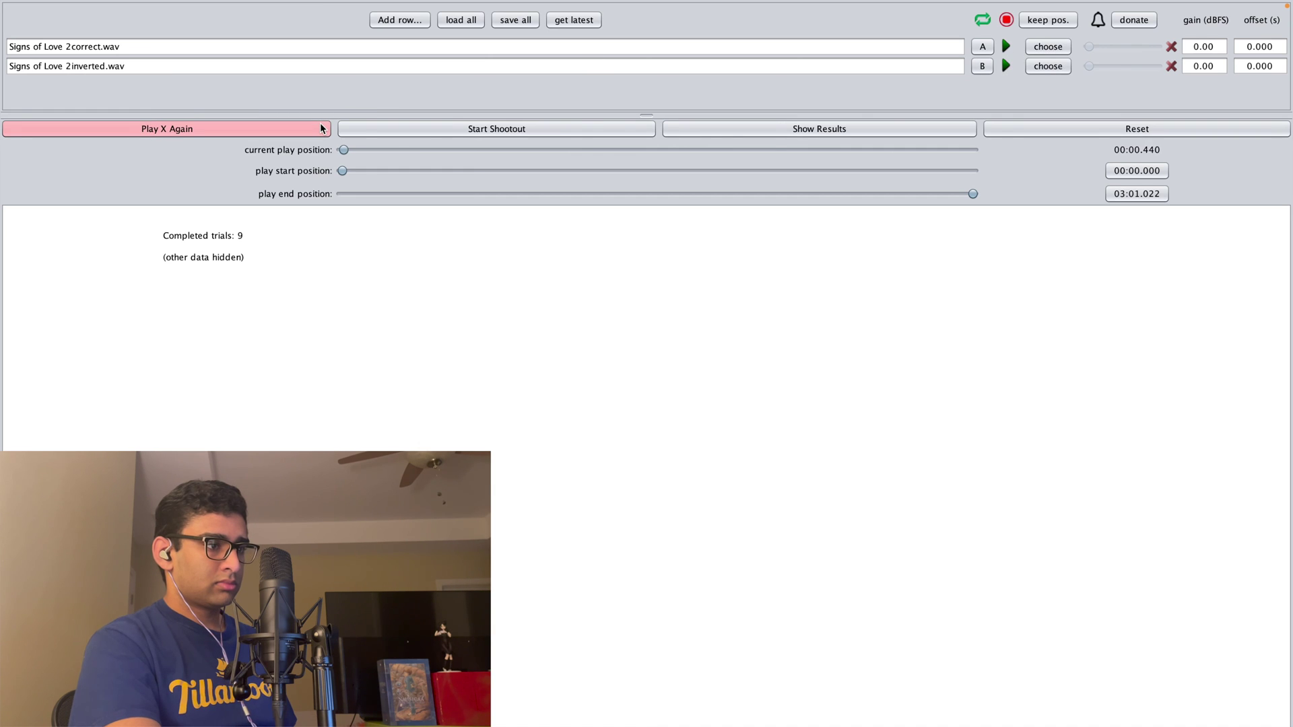
left_click(1046, 46)
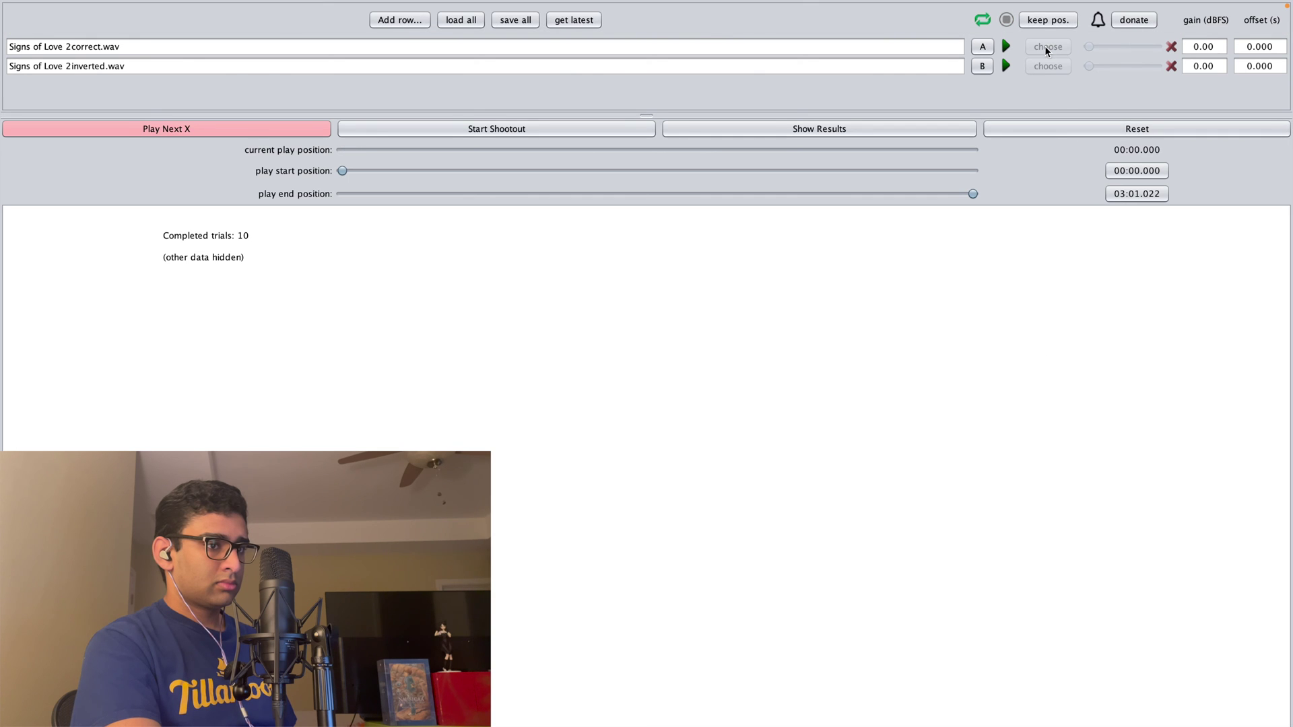
Show the final results: 10 of 10 correct with 99.90% confidence.
left_click(853, 126)
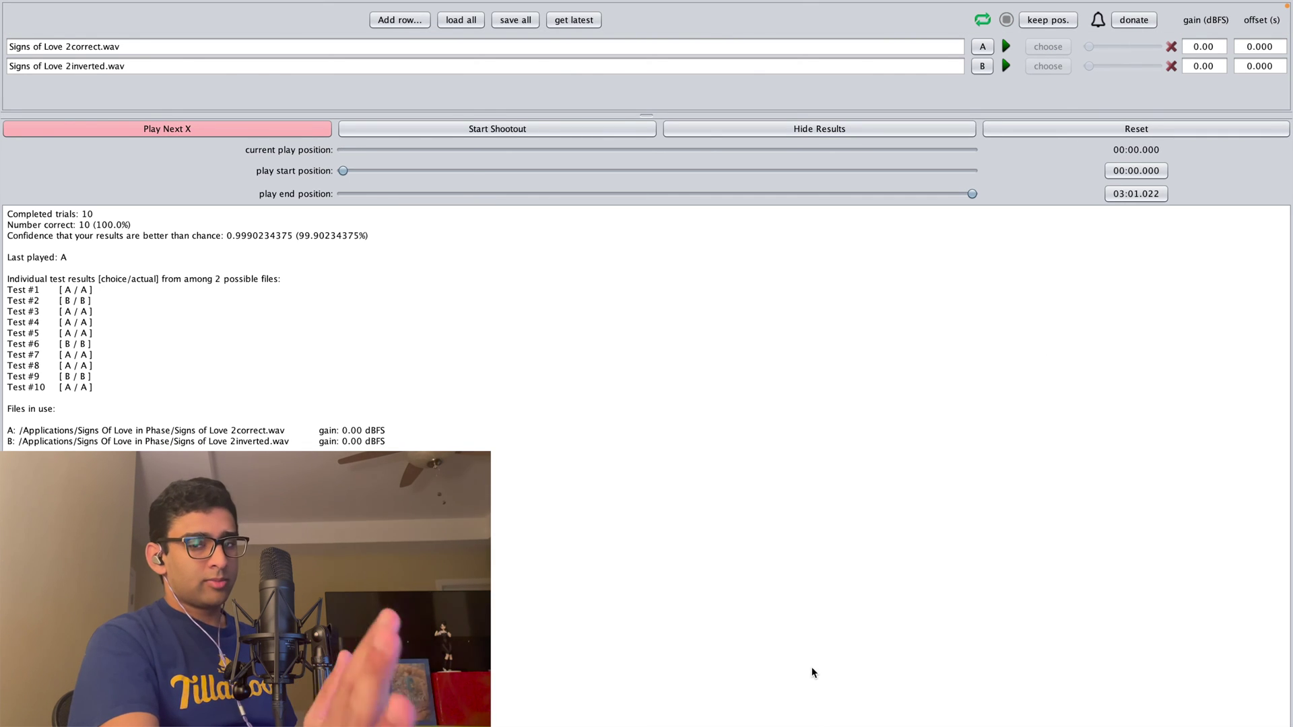